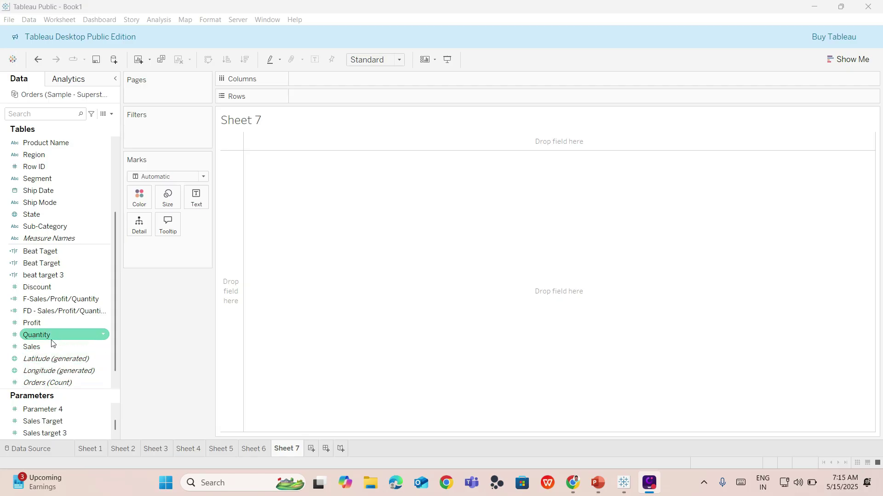
Build a bar chart of summed Sales by State and sort the states in descending order of sales
{"action": "left_click_drag", "start_coordinate": [52, 346], "coordinate": [335, 77]}
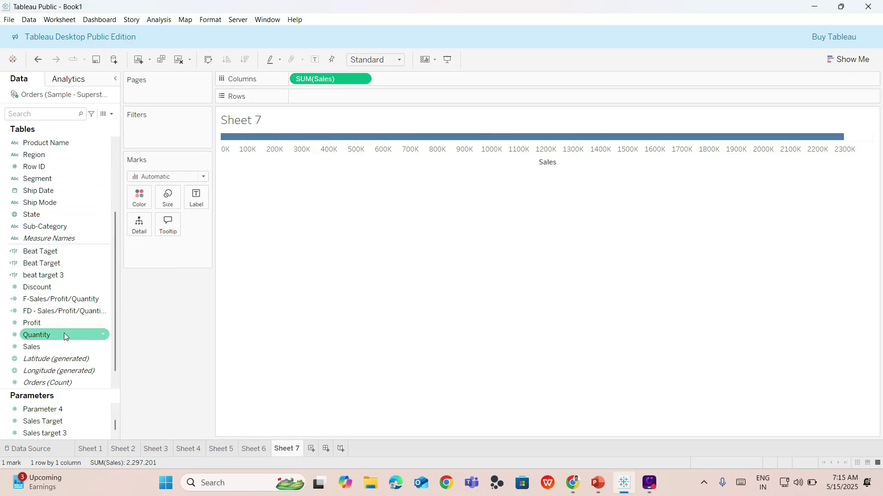
{"action": "left_click_drag", "start_coordinate": [67, 216], "coordinate": [340, 98]}
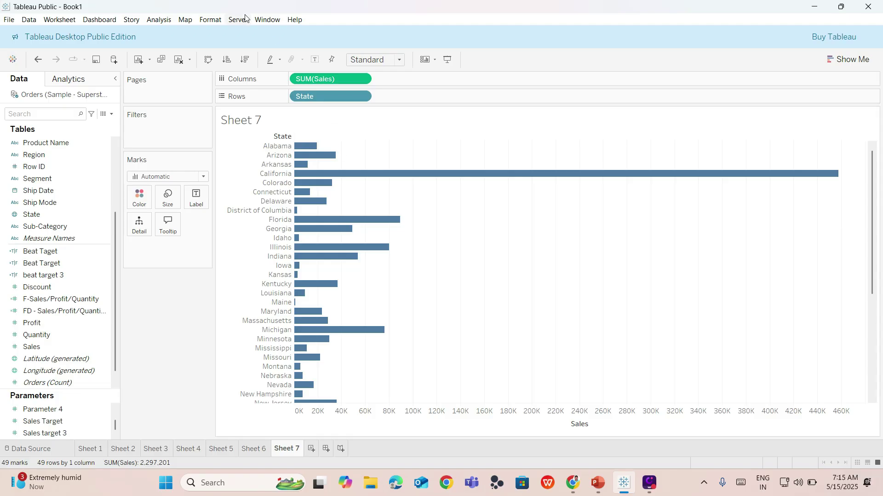
{"action": "left_click", "coordinate": [246, 59]}
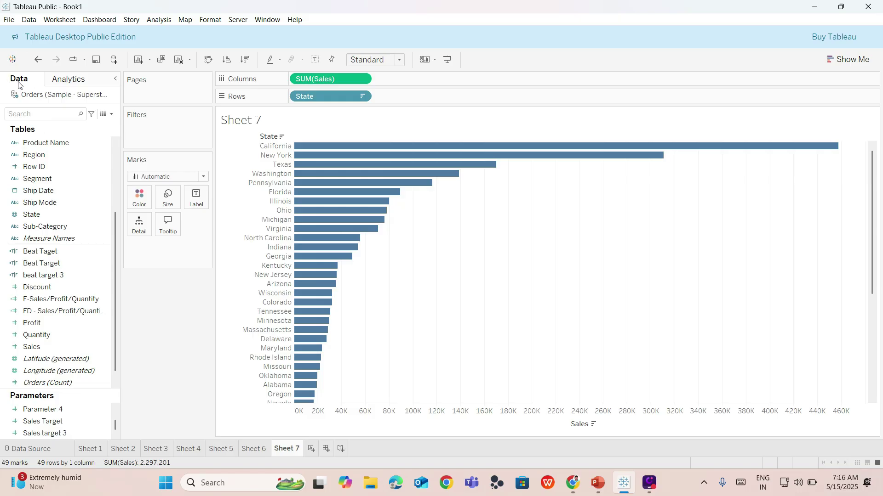
Add a custom reference line on Sales, scoped to the entire table
{"action": "left_click", "coordinate": [70, 80]}
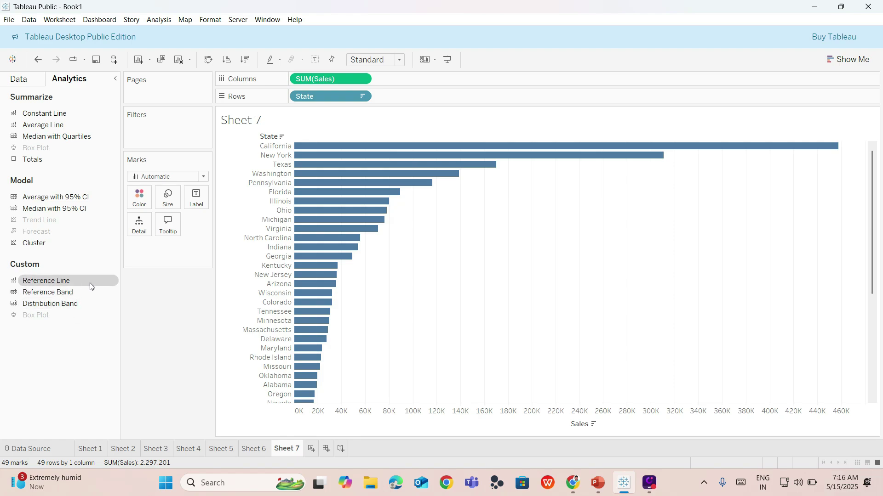
{"action": "left_click_drag", "start_coordinate": [89, 281], "coordinate": [313, 155]}
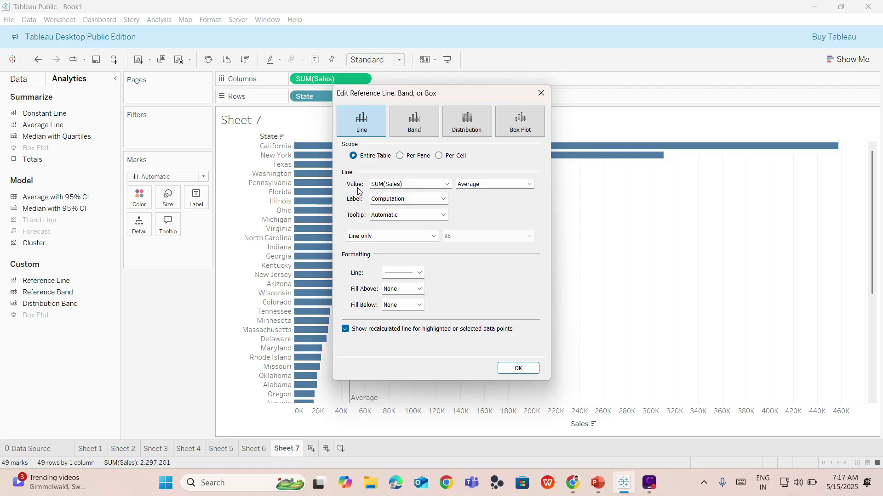
{"action": "left_click", "coordinate": [479, 185]}
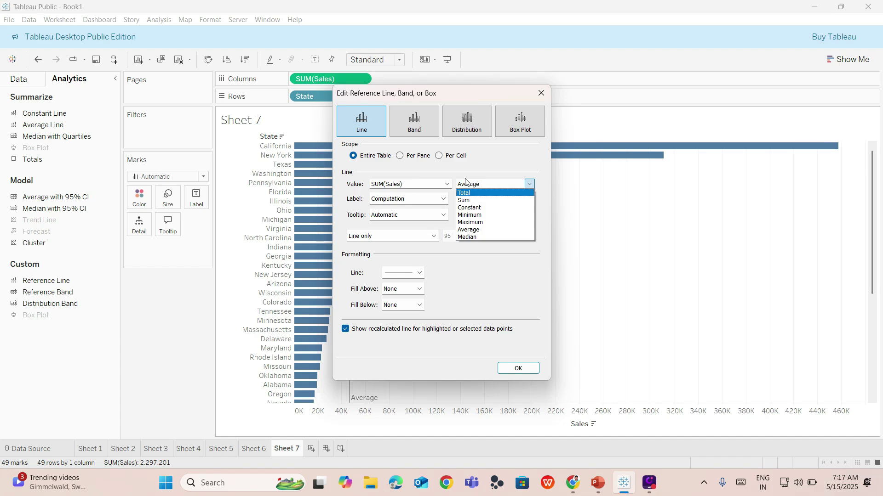
{"action": "left_click", "coordinate": [434, 184]}
{"action": "left_click", "coordinate": [434, 184]}
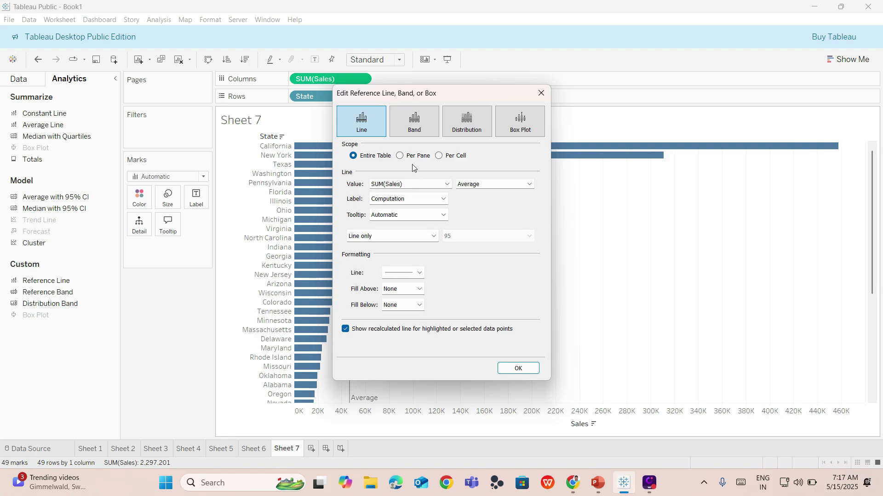
Create a new parameter for the reference line's value and name it "maneger target", keeping the automatic display format
{"action": "left_click", "coordinate": [395, 185]}
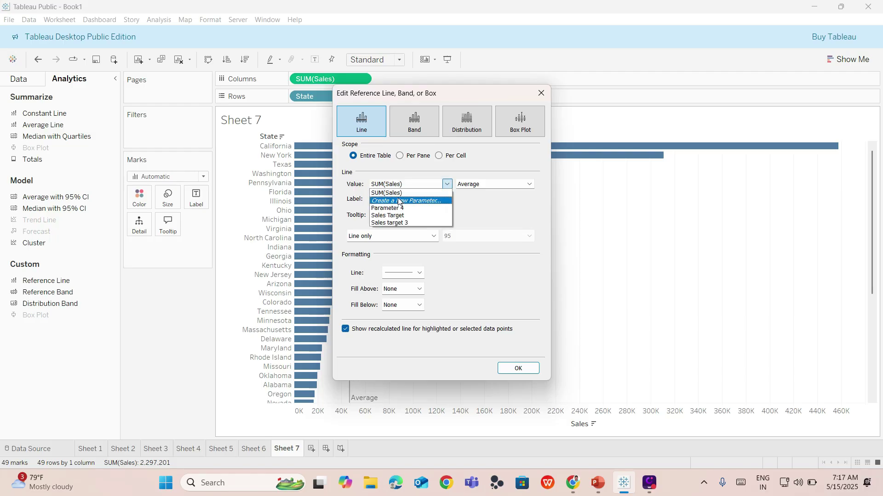
{"action": "left_click", "coordinate": [399, 201]}
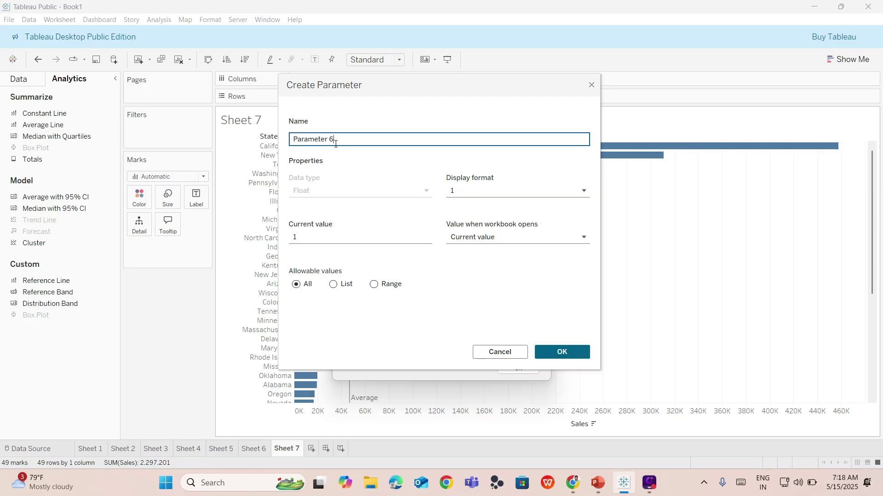
{"action": "left_click_drag", "start_coordinate": [344, 137], "coordinate": [276, 134]}
{"action": "key", "text": "BackSpace"}
{"action": "type", "text": "mane"}
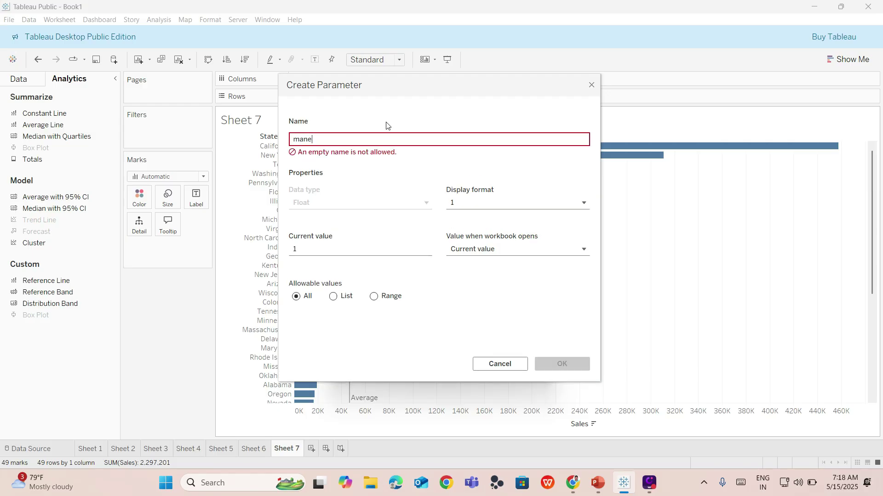
{"action": "type", "text": "gerpar"}
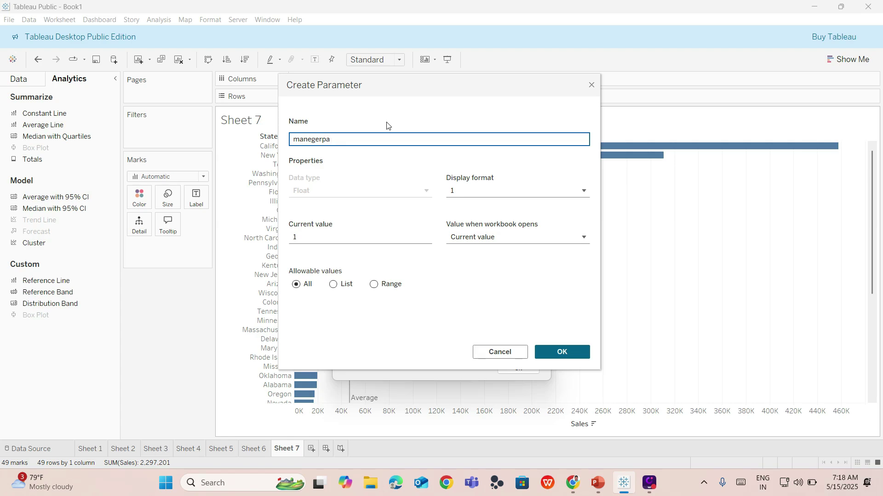
{"action": "key", "text": "BackSpace"}
{"action": "type", "text": "pa"}
{"action": "key", "text": "BackSpace"}
{"action": "type", "text": "target"}
{"action": "left_click", "coordinate": [360, 174]}
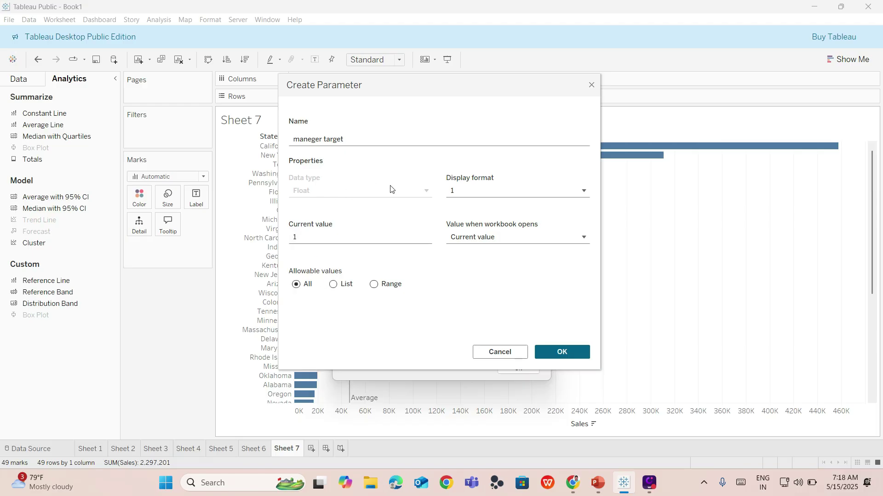
{"action": "left_click", "coordinate": [501, 195]}
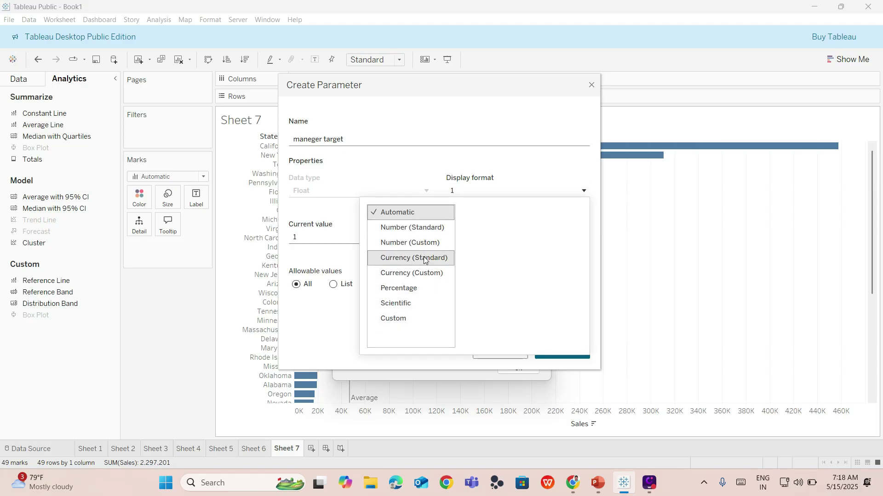
{"action": "left_click", "coordinate": [553, 164]}
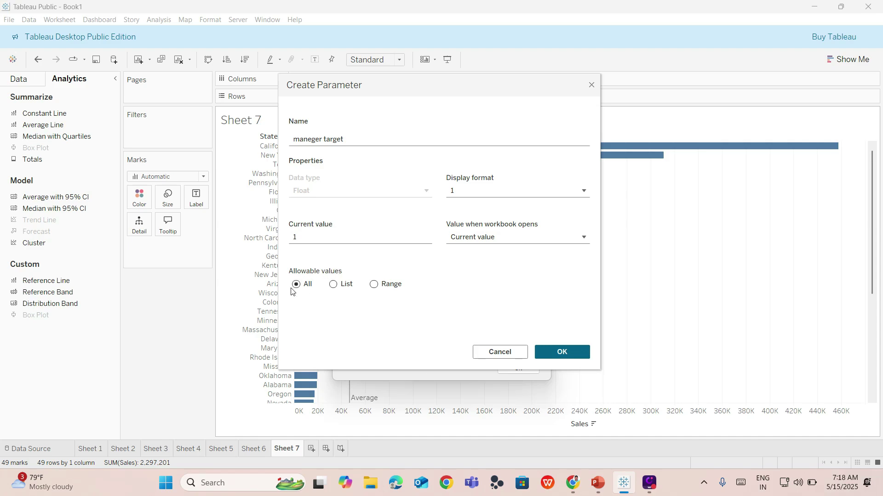
Restrict the parameter's allowable values to a range with minimum and maximum limits enabled, and set the minimum to 10000
{"action": "left_click", "coordinate": [373, 285]}
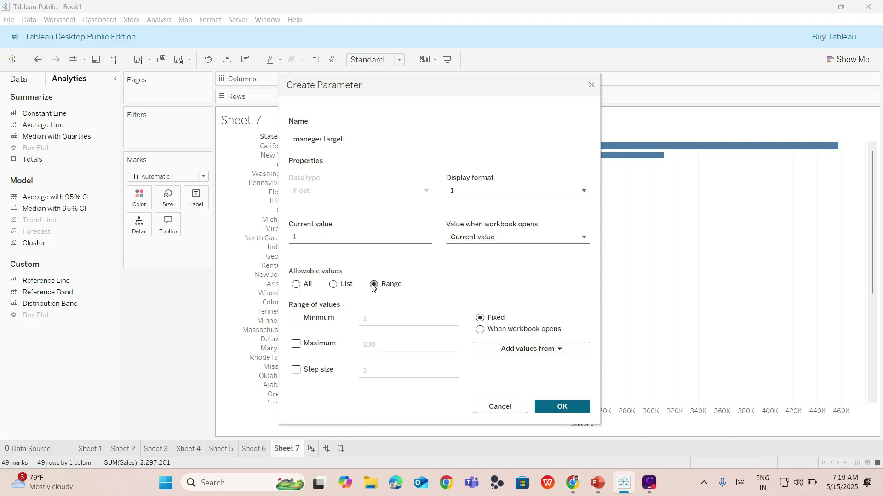
{"action": "left_click", "coordinate": [296, 318]}
{"action": "left_click", "coordinate": [297, 344]}
{"action": "left_click", "coordinate": [393, 321]}
{"action": "key", "text": "BackSpace"}
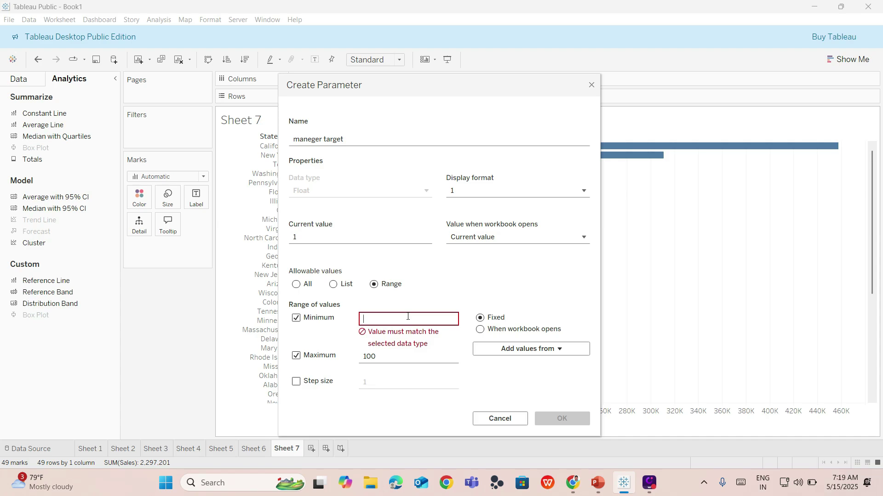
{"action": "type", "text": "1000"}
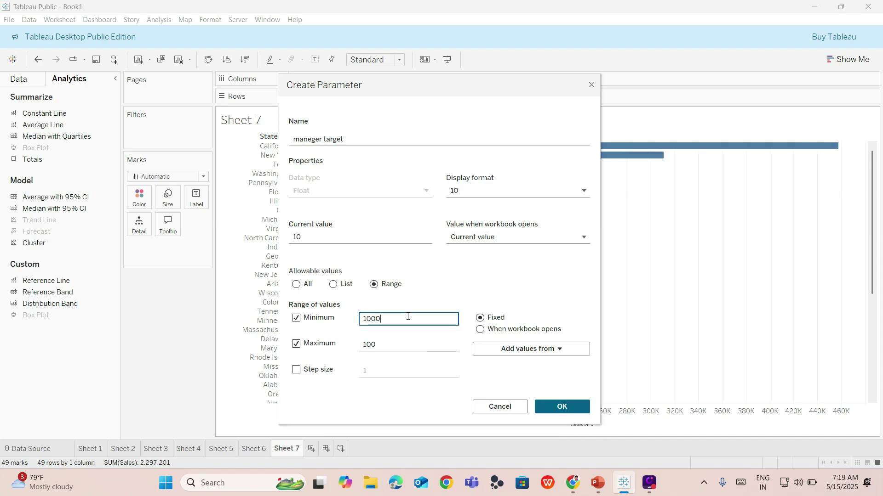
{"action": "type", "text": "0"}
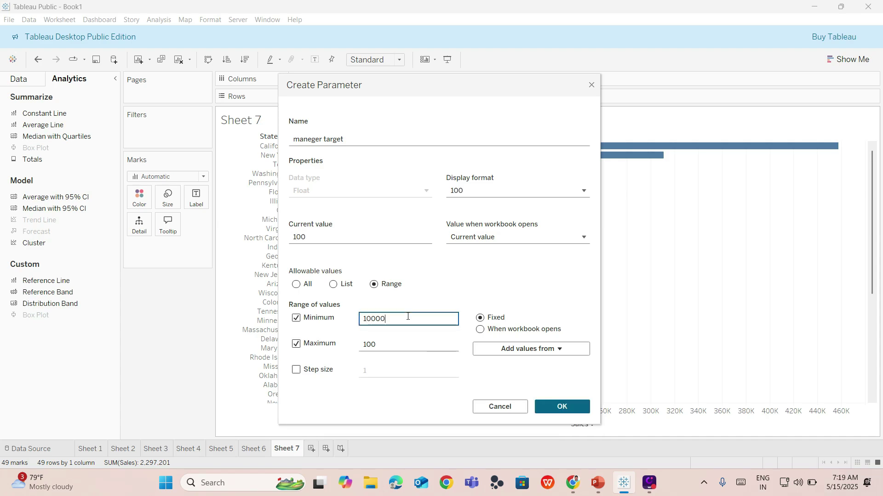
Set the maximum of the parameter's range to 450000
{"action": "left_click", "coordinate": [420, 343]}
{"action": "key", "text": "BackSpace"}
{"action": "key", "text": "BackSpace"}
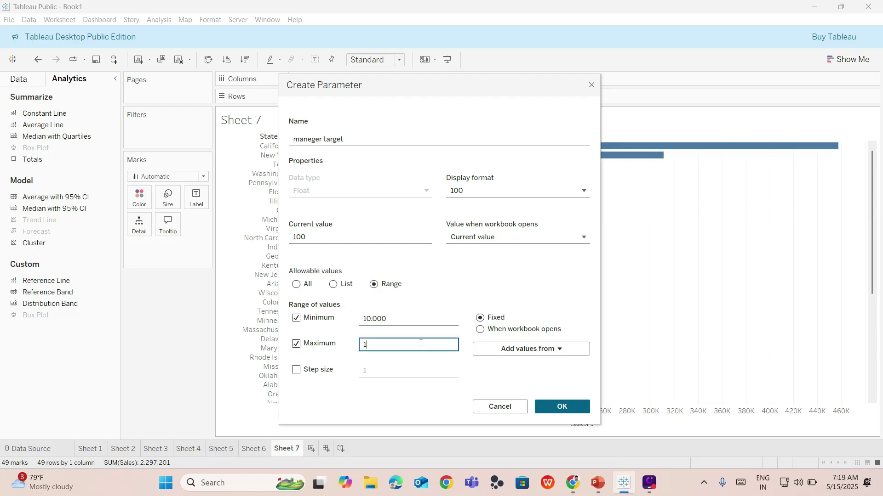
{"action": "type", "text": "145"}
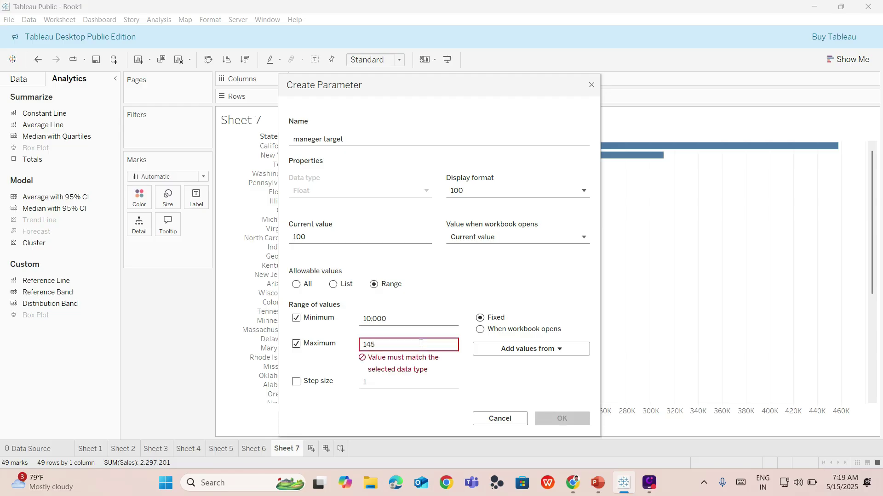
{"action": "type", "text": "00"}
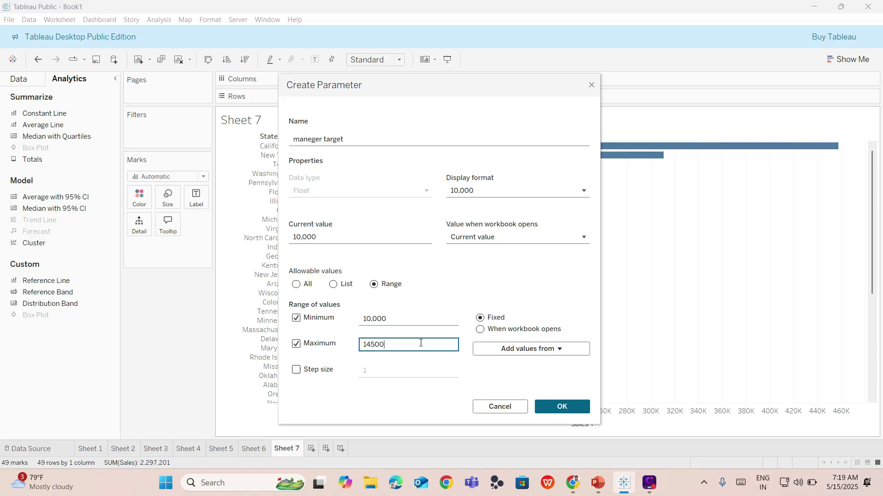
{"action": "key", "text": "BackSpace"}
{"action": "key", "text": "BackSpace"}
{"action": "key", "text": "BackSpace"}
{"action": "key", "text": "BackSpace"}
{"action": "key", "text": "BackSpace"}
{"action": "type", "text": "560"}
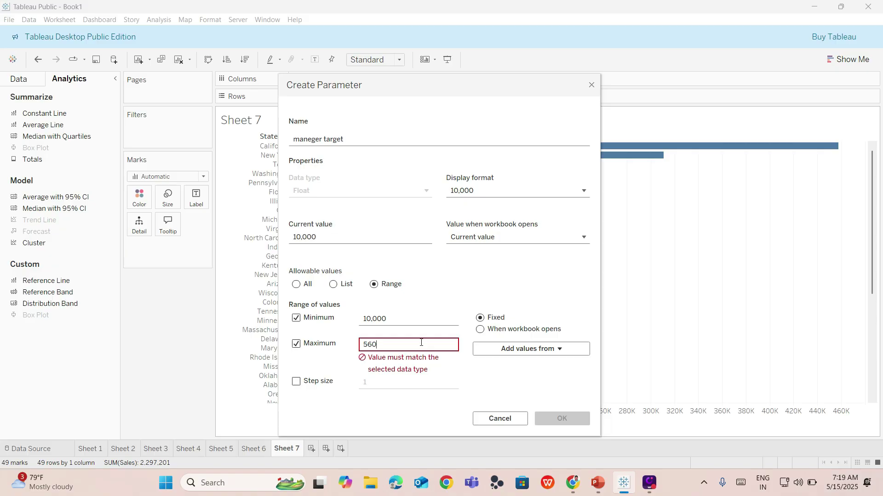
{"action": "key", "text": "BackSpace"}
{"action": "key", "text": "BackSpace"}
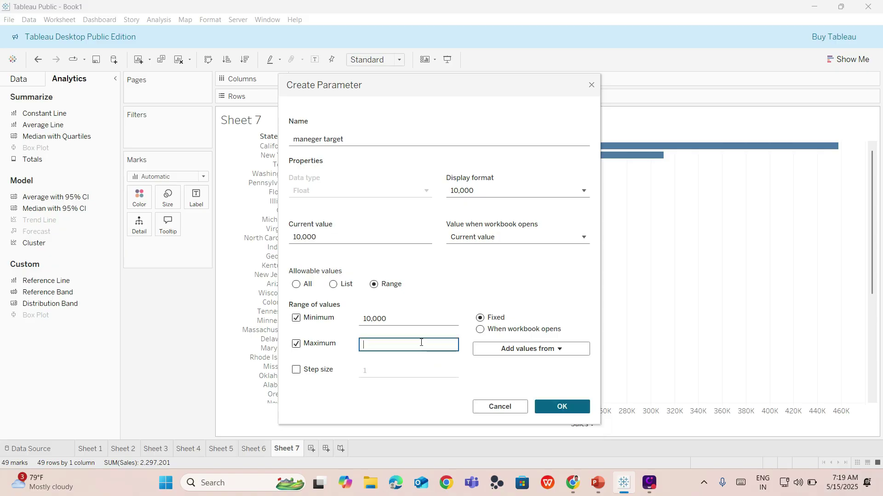
{"action": "type", "text": "45"}
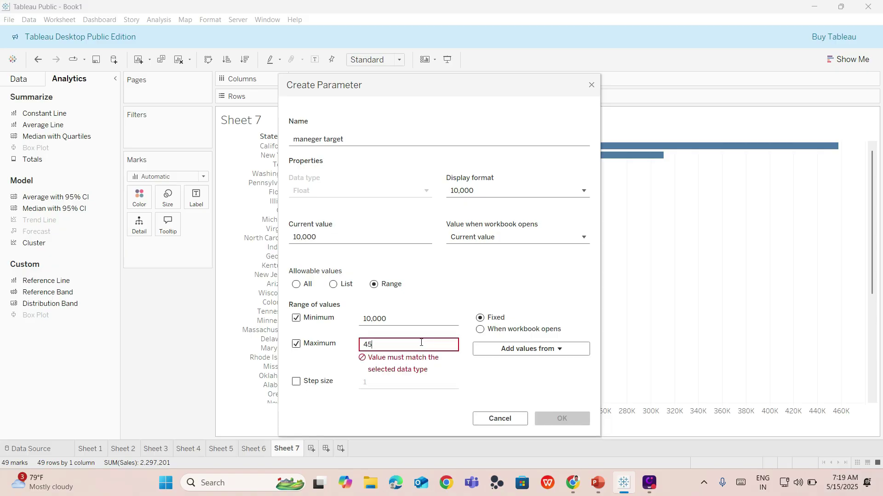
{"action": "type", "text": "0000"}
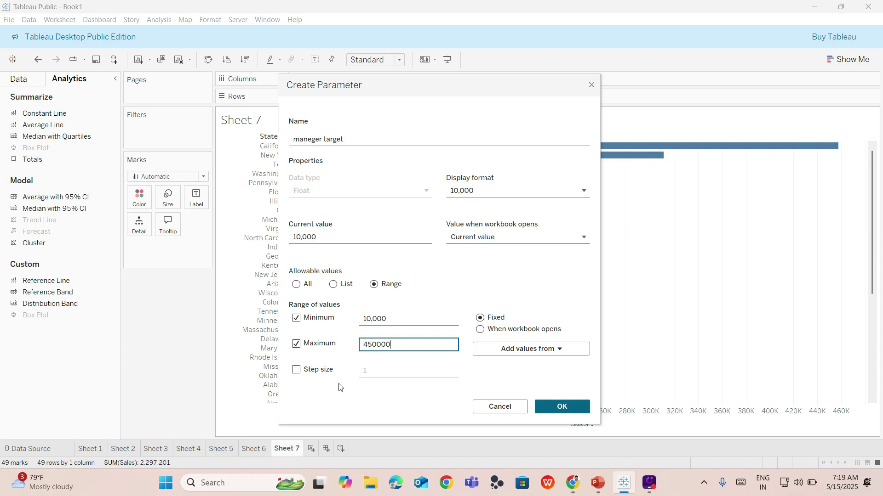
Enable a step size of 10000 for the range and confirm the new parameter
{"action": "left_click", "coordinate": [297, 370]}
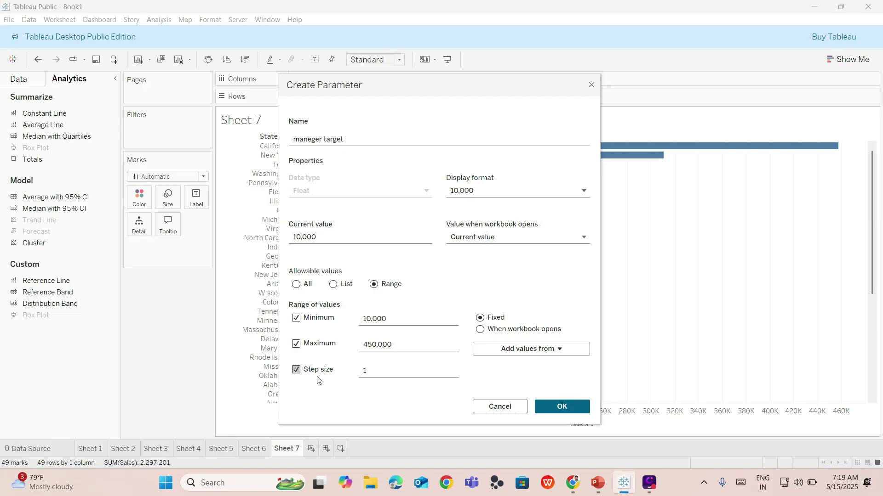
{"action": "left_click", "coordinate": [411, 376]}
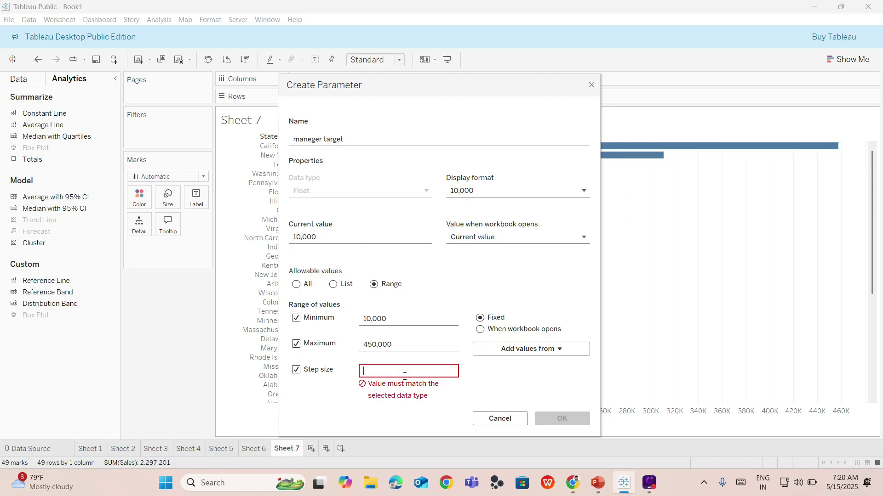
{"action": "type", "text": "10000"}
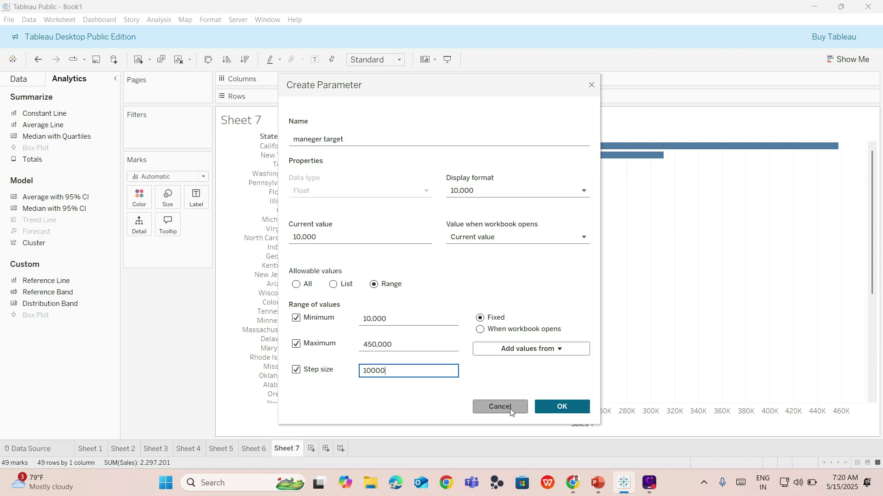
{"action": "left_click", "coordinate": [554, 408]}
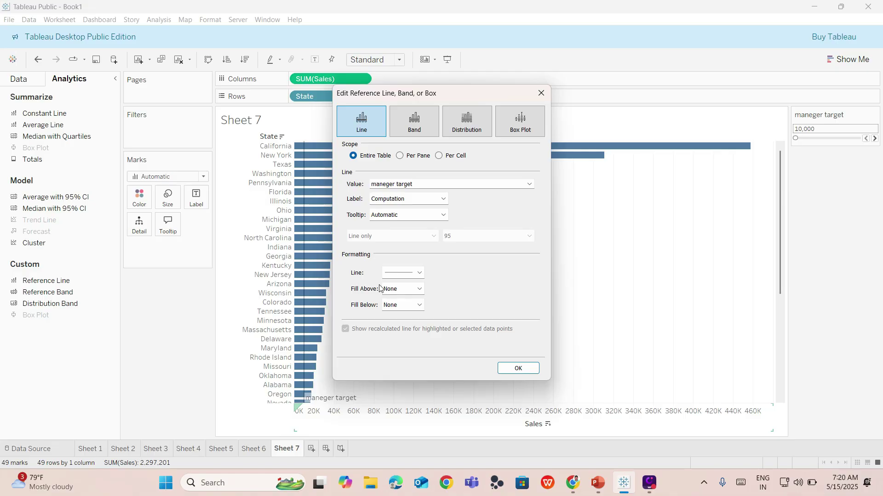
Format the reference line as a dotted line in orange-red
{"action": "left_click", "coordinate": [390, 273]}
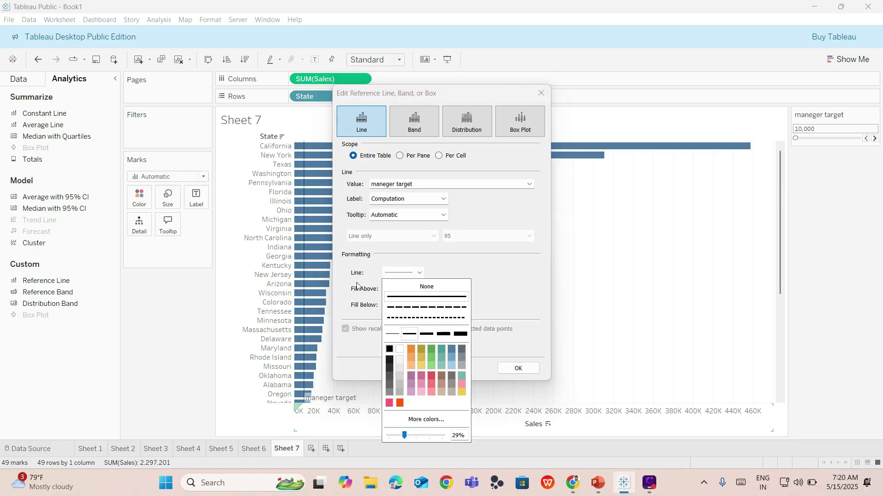
{"action": "left_click", "coordinate": [411, 318]}
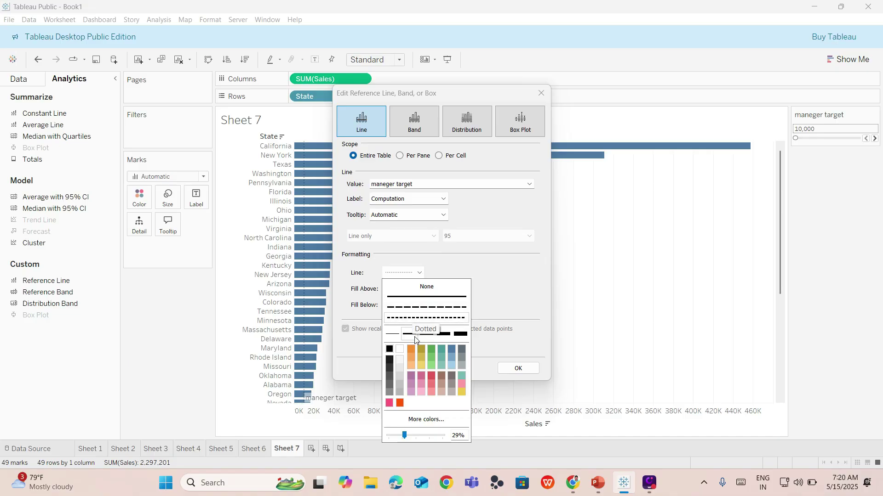
{"action": "left_click", "coordinate": [399, 403]}
{"action": "left_click", "coordinate": [523, 336]}
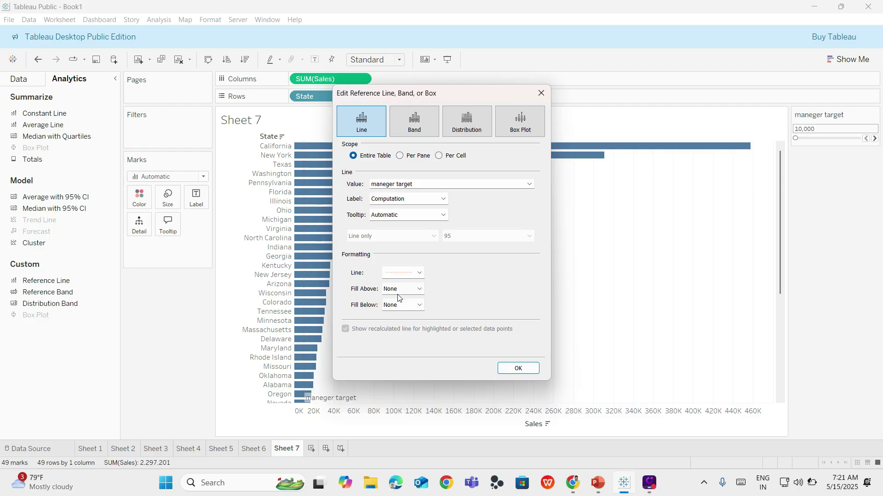
Fill the area below the maneger target reference line with pink
{"action": "left_click", "coordinate": [398, 293]}
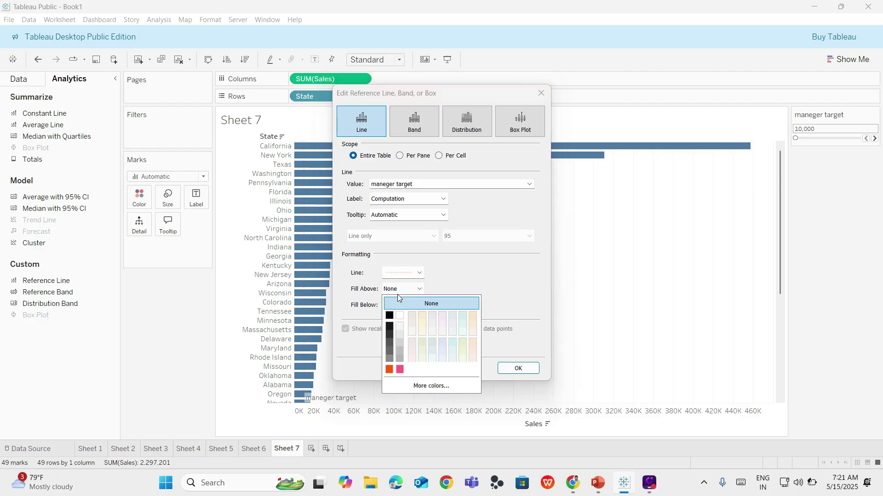
{"action": "left_click", "coordinate": [439, 289]}
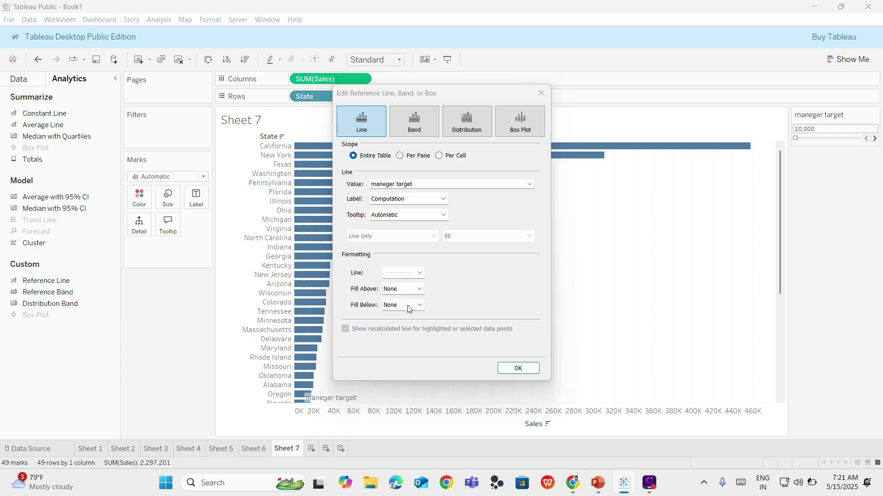
{"action": "left_click", "coordinate": [409, 306]}
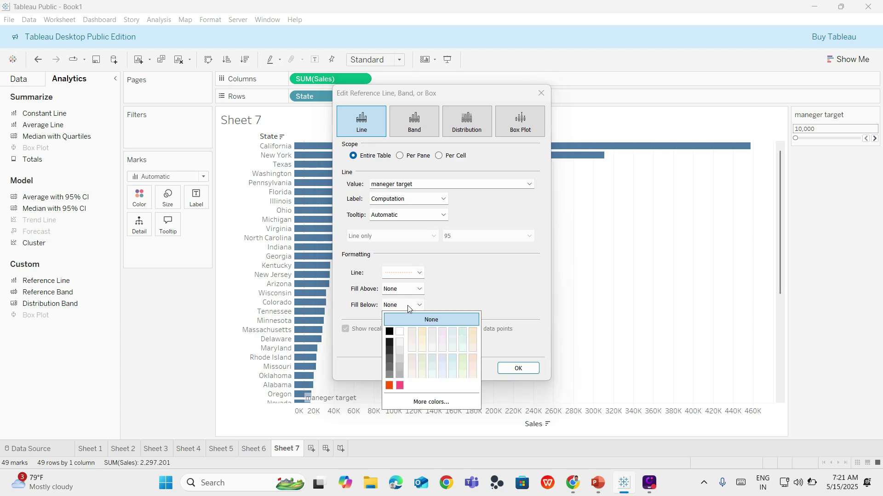
{"action": "left_click", "coordinate": [400, 387]}
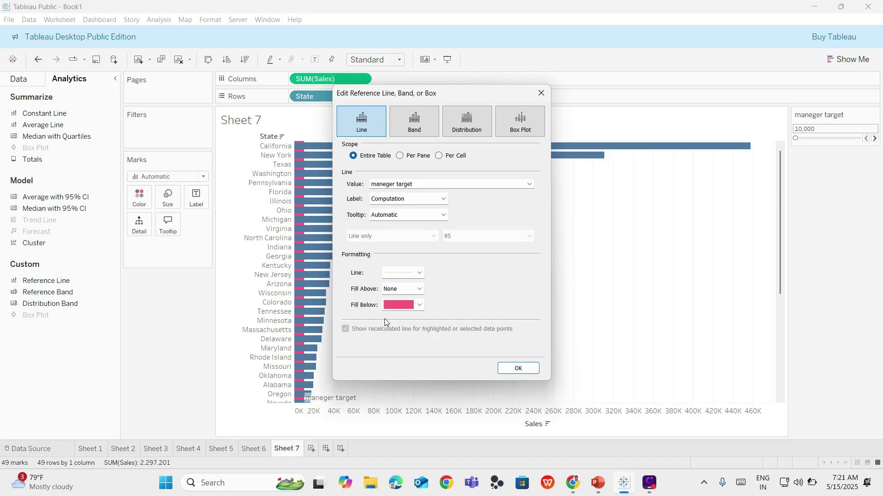
Set both the fill below and the fill above the reference line to white and confirm the line settings
{"action": "left_click", "coordinate": [420, 304]}
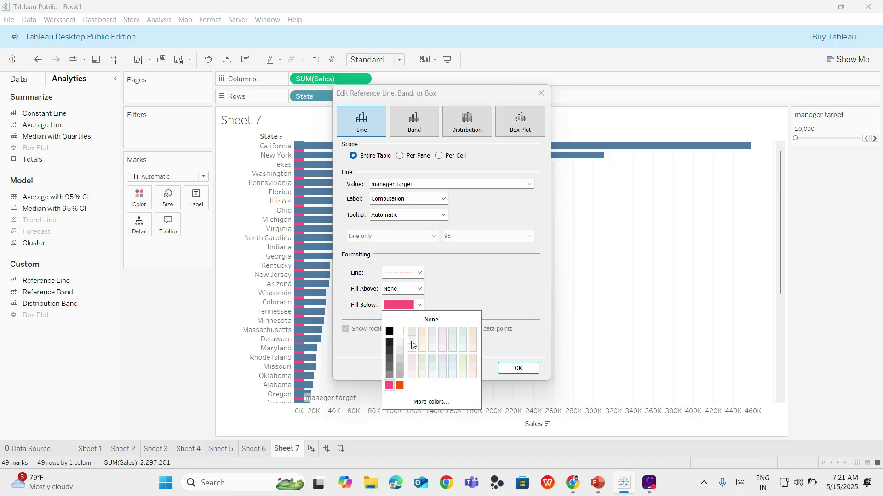
{"action": "left_click", "coordinate": [403, 333]}
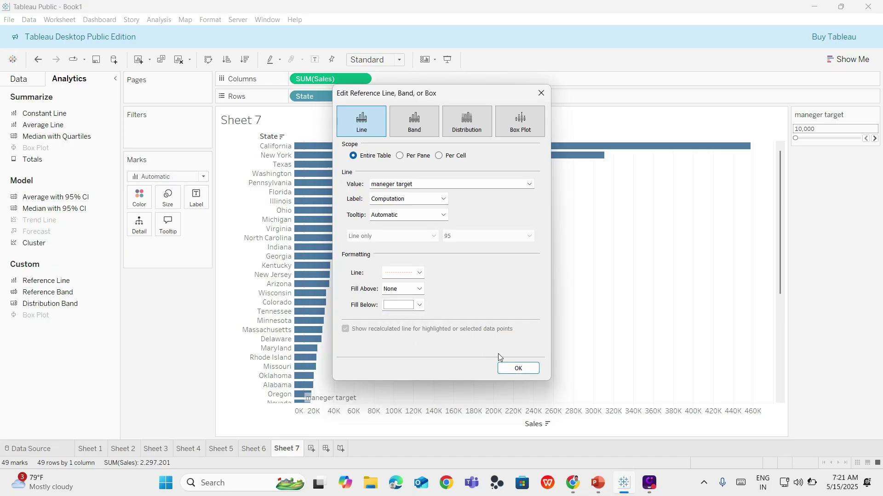
{"action": "left_click", "coordinate": [402, 292]}
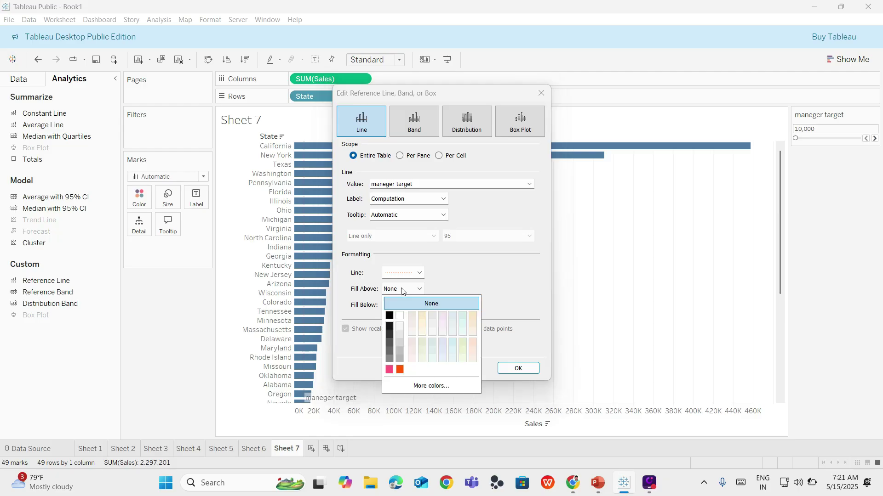
{"action": "left_click", "coordinate": [422, 324]}
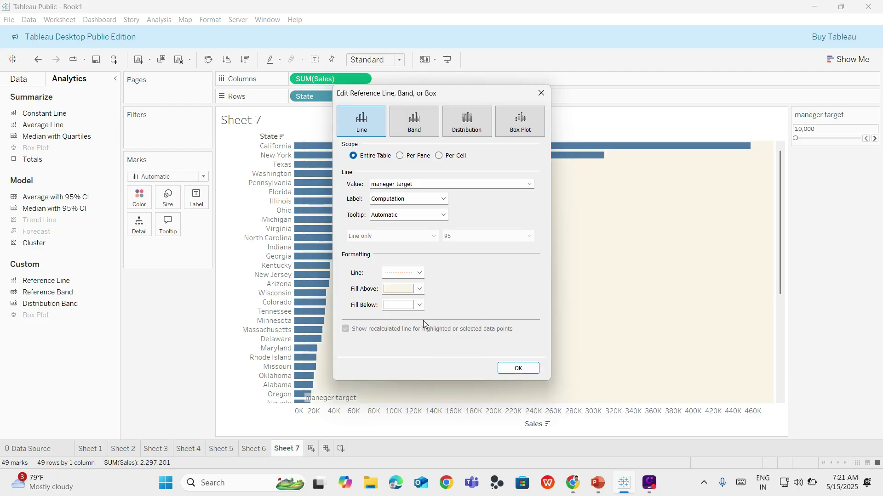
{"action": "left_click", "coordinate": [419, 289]}
{"action": "left_click", "coordinate": [399, 315]}
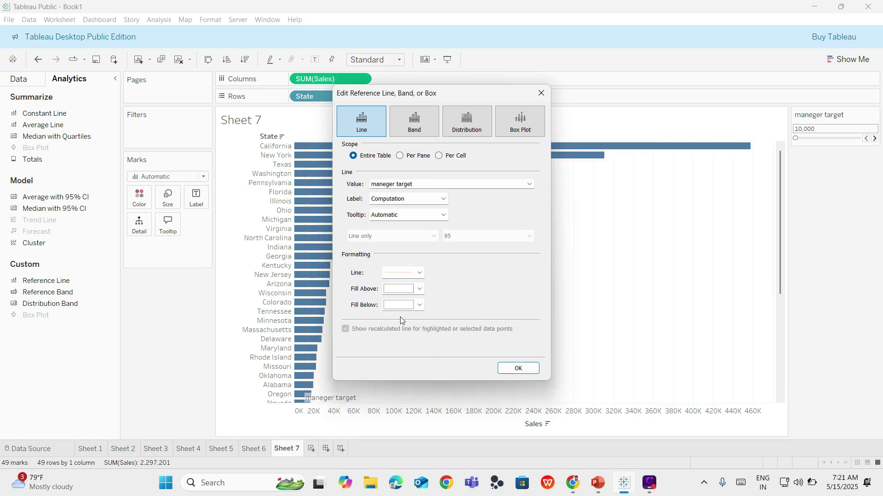
{"action": "left_click", "coordinate": [518, 368]}
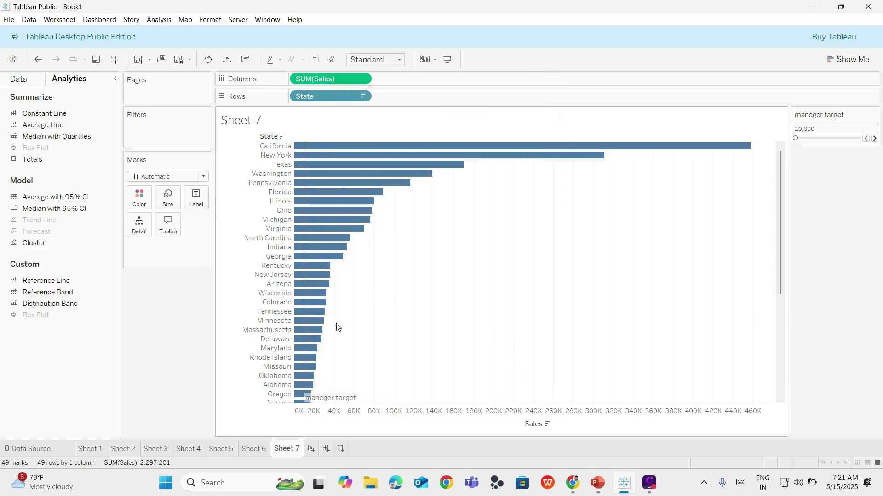
Raise the maneger target parameter value in increments to 120,000 so the reference line shifts along the Sales axis
{"action": "mouse_move", "coordinate": [311, 295]}
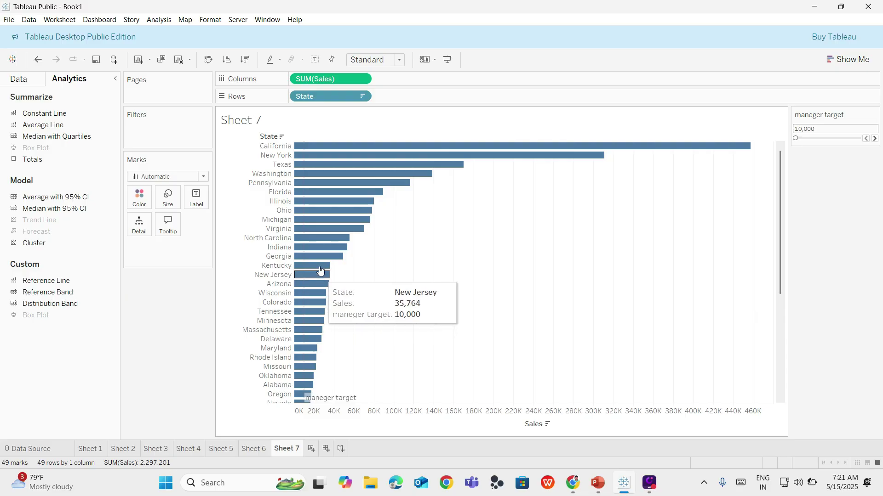
{"action": "mouse_move", "coordinate": [308, 386]}
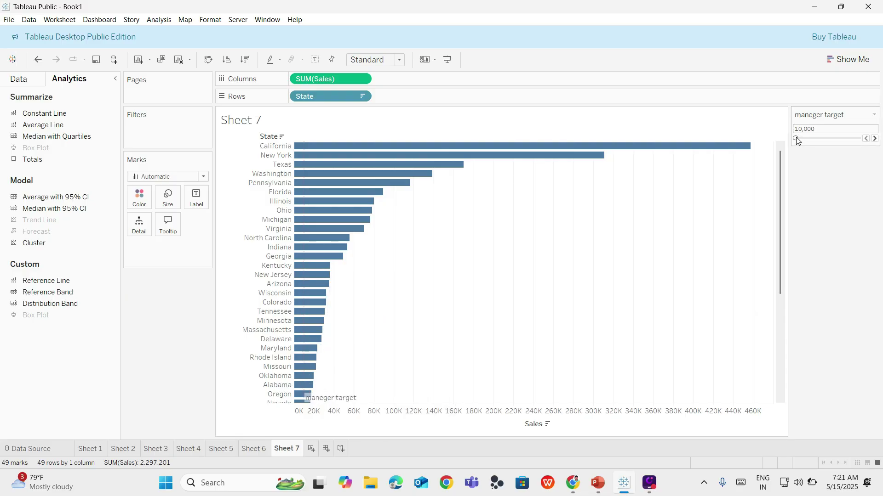
{"action": "left_click", "coordinate": [875, 139]}
{"action": "left_click", "coordinate": [877, 138]}
{"action": "left_click", "coordinate": [877, 139]}
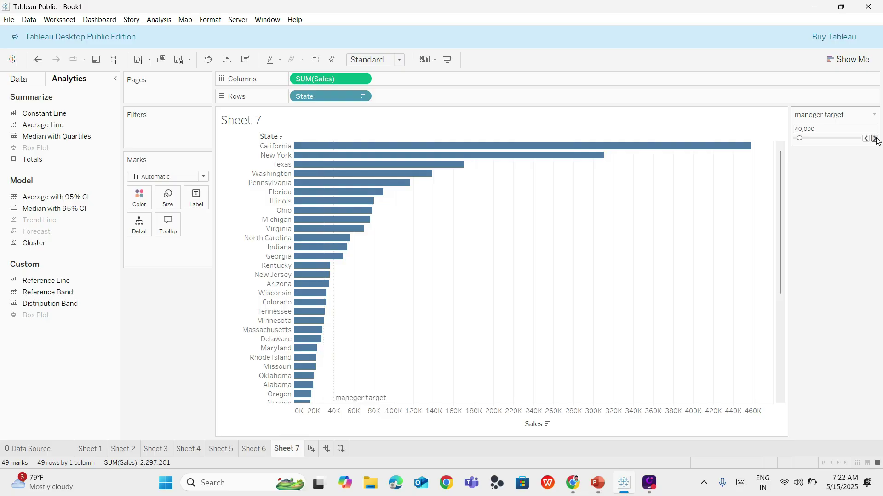
{"action": "left_click", "coordinate": [875, 138]}
{"action": "left_click", "coordinate": [875, 138]}
{"action": "left_click", "coordinate": [875, 138]}
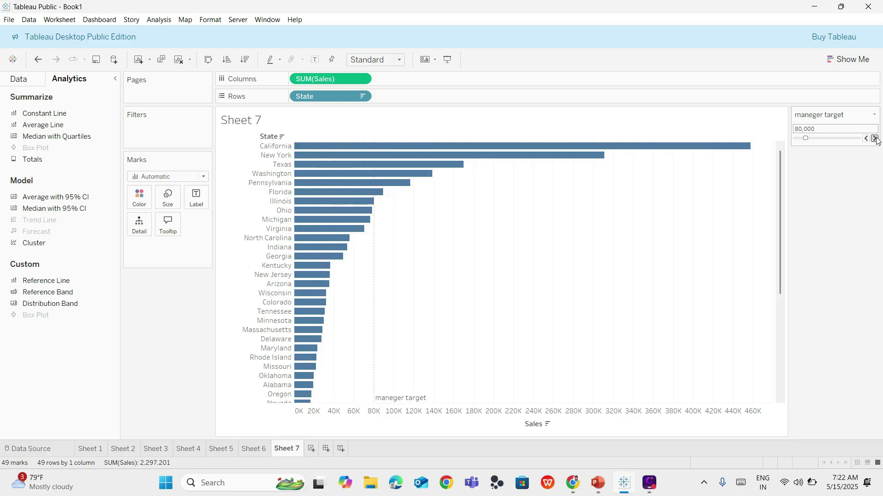
{"action": "left_click", "coordinate": [875, 138]}
{"action": "left_click", "coordinate": [875, 139]}
{"action": "left_click", "coordinate": [875, 138]}
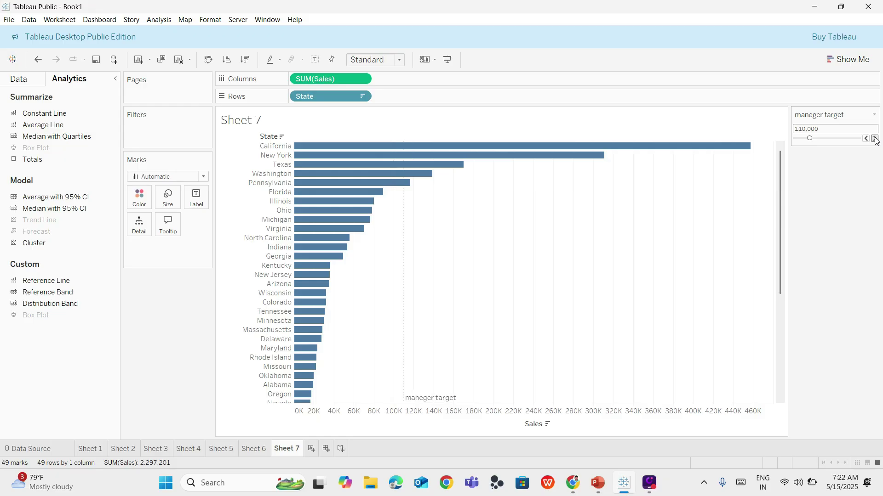
{"action": "left_click", "coordinate": [875, 138]}
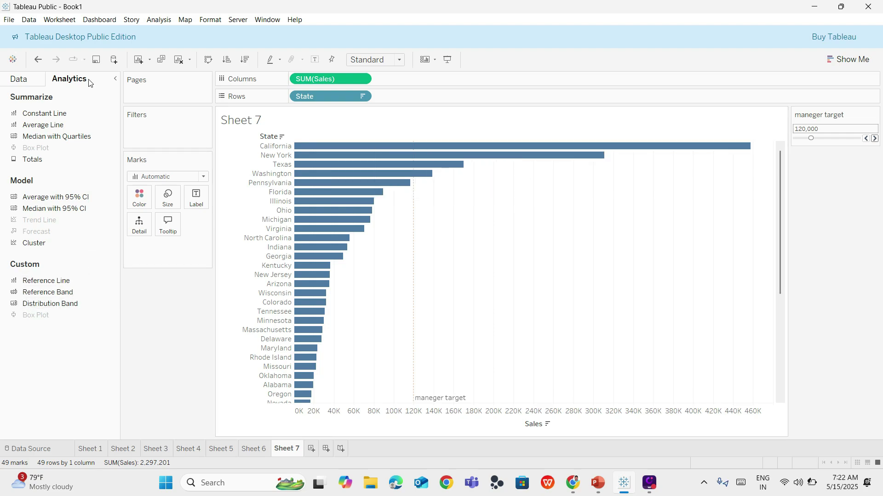
Find the maneger target parameter in the data source's parameter list and open it for editing
{"action": "left_click", "coordinate": [36, 81]}
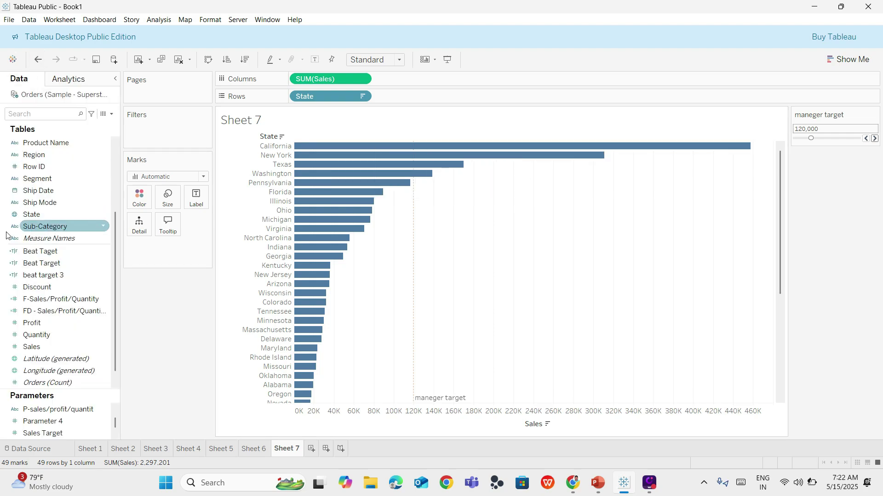
{"action": "left_click", "coordinate": [46, 483]}
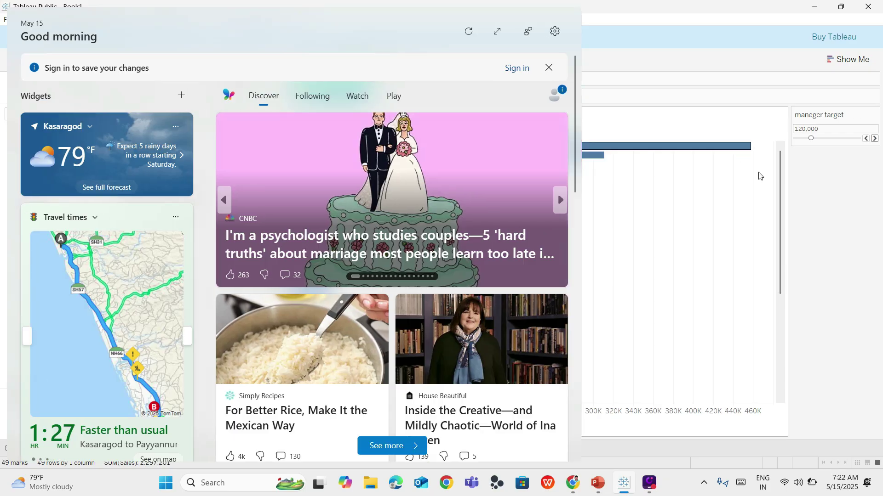
{"action": "left_click", "coordinate": [760, 176]}
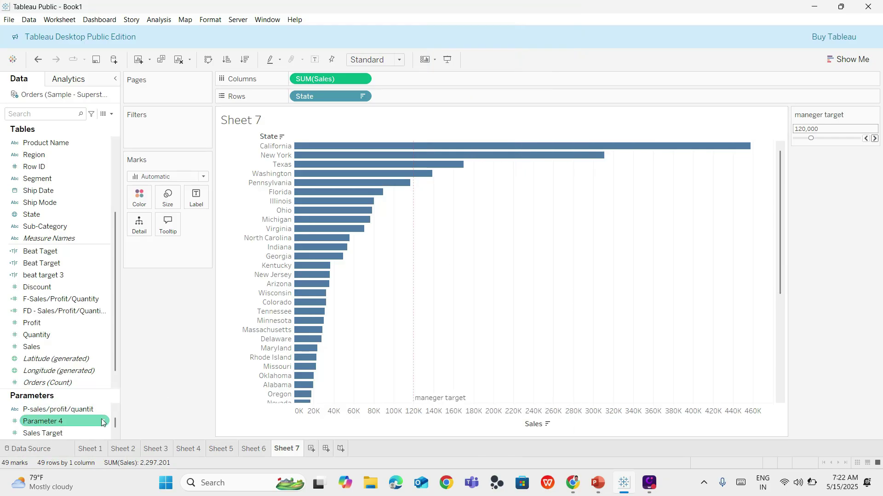
{"action": "left_click", "coordinate": [114, 436]}
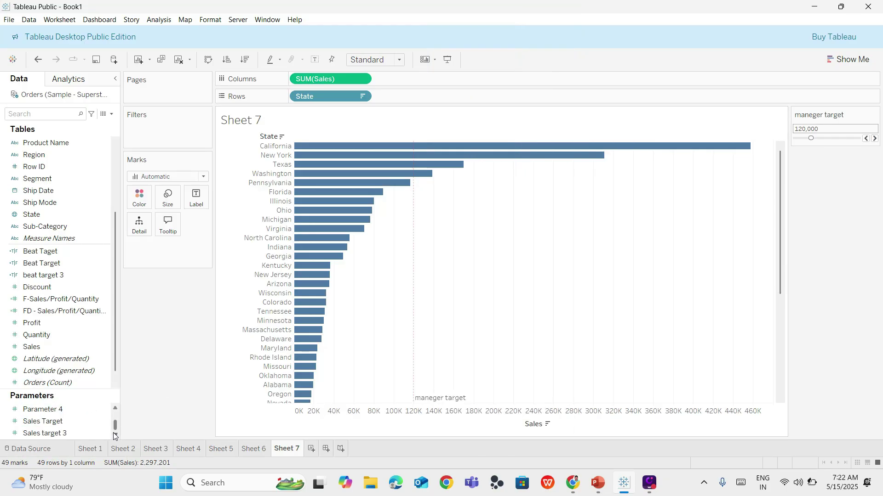
{"action": "left_click", "coordinate": [68, 424]}
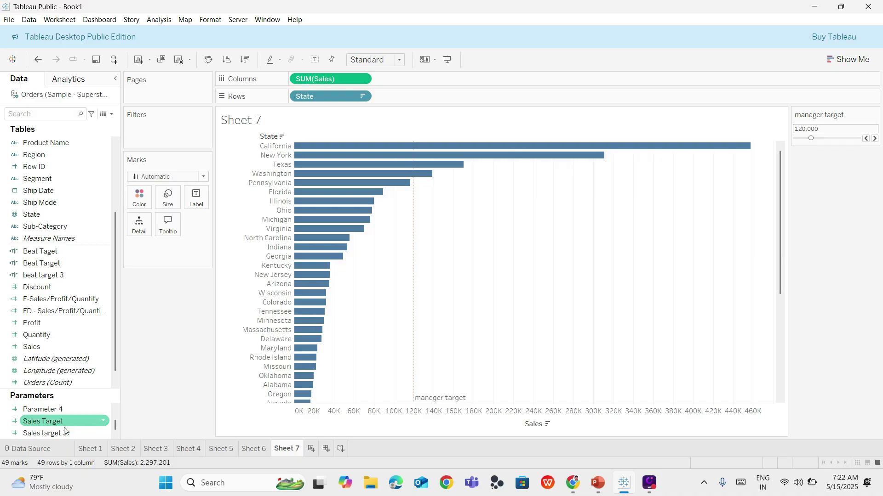
{"action": "scroll", "coordinate": [64, 431], "scroll_direction": "up", "scroll_amount": 1}
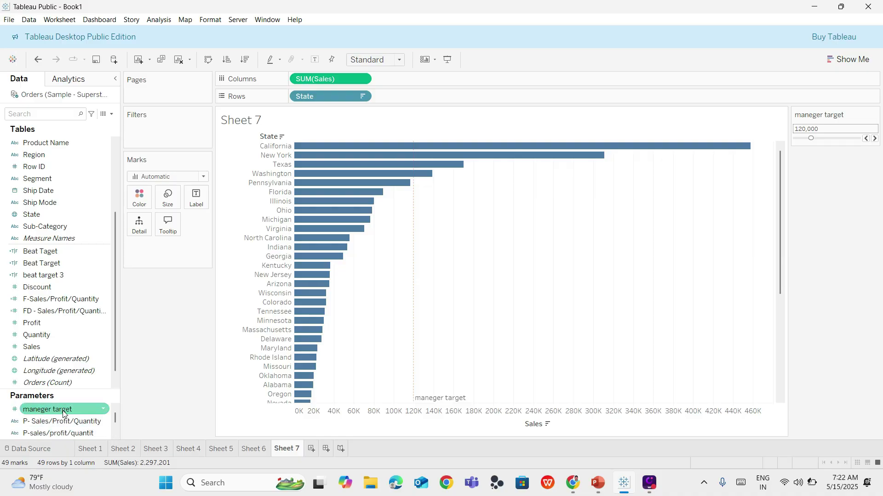
{"action": "left_click", "coordinate": [63, 412]}
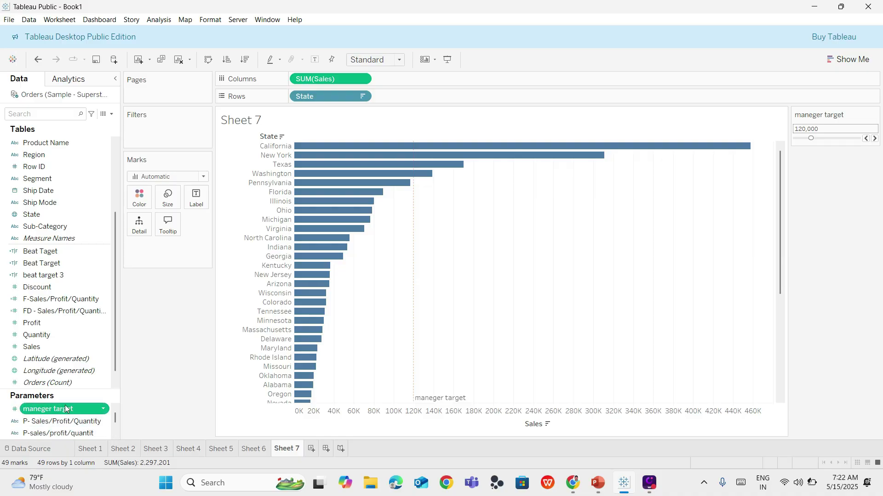
{"action": "right_click", "coordinate": [64, 411]}
{"action": "left_click", "coordinate": [104, 374]}
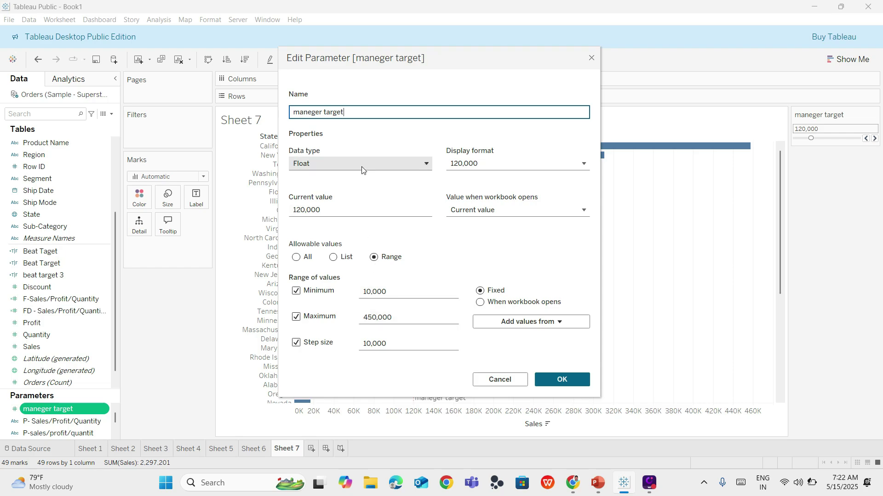
Examine the maneger target parameter's available data types and settings, and confirm it with Float kept as the data type
{"action": "left_click", "coordinate": [321, 137]}
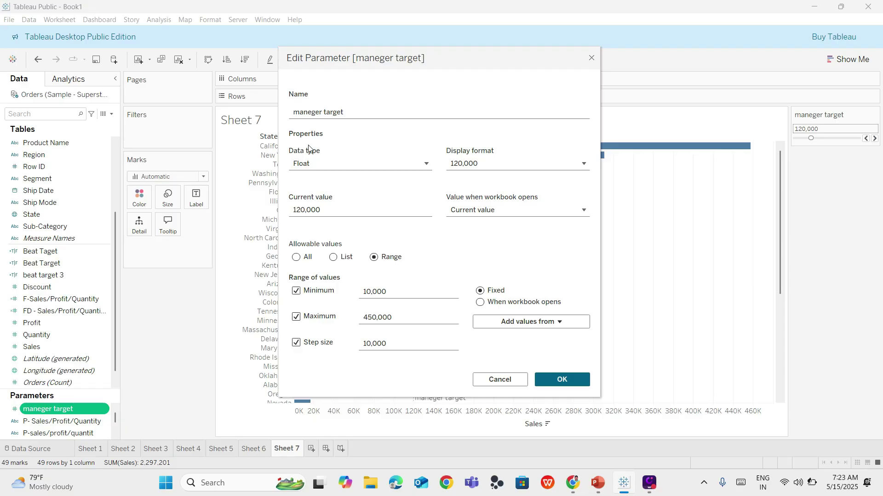
{"action": "left_click", "coordinate": [308, 149]}
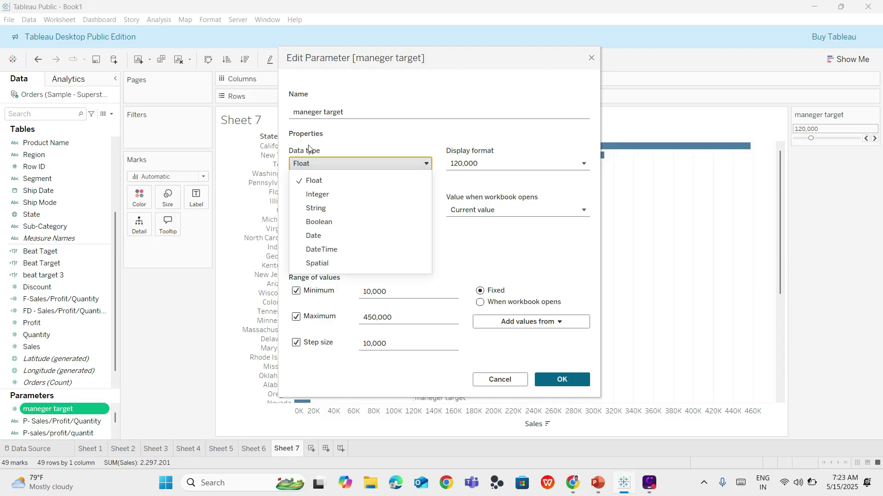
{"action": "left_click", "coordinate": [356, 134]}
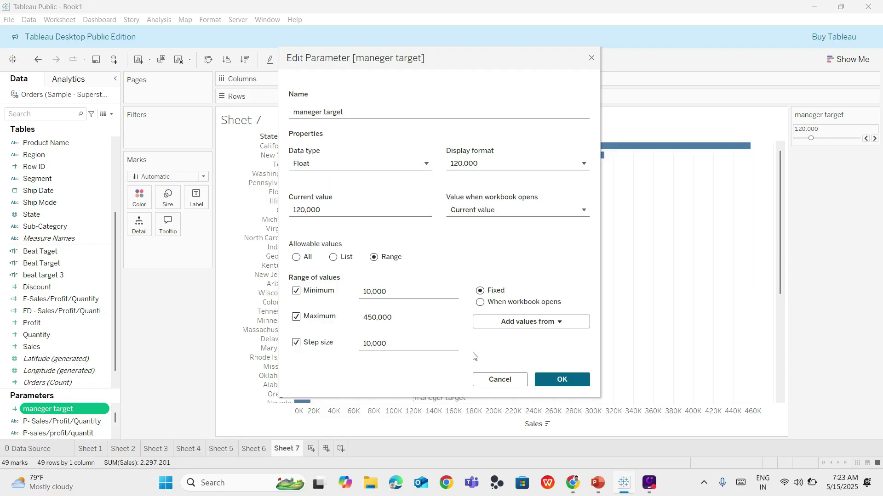
{"action": "left_click", "coordinate": [551, 386]}
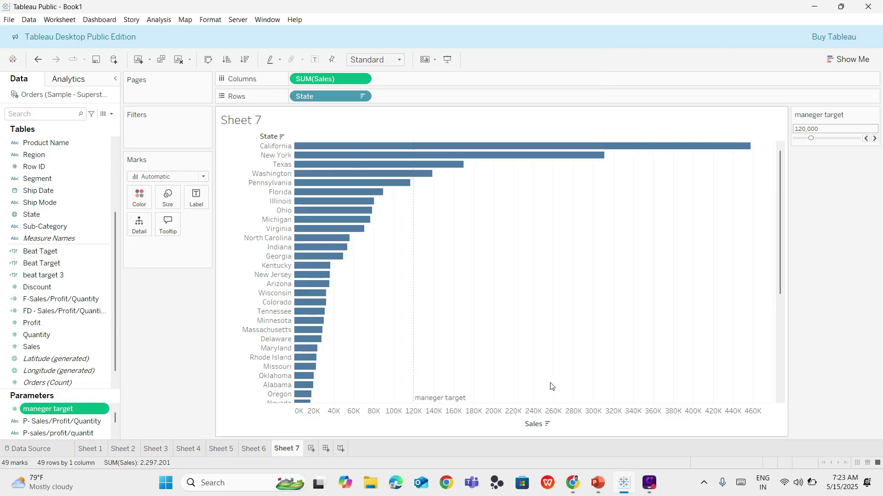
Edit the maneger target reference line to use a solid line style and confirm the change
{"action": "right_click", "coordinate": [415, 228]}
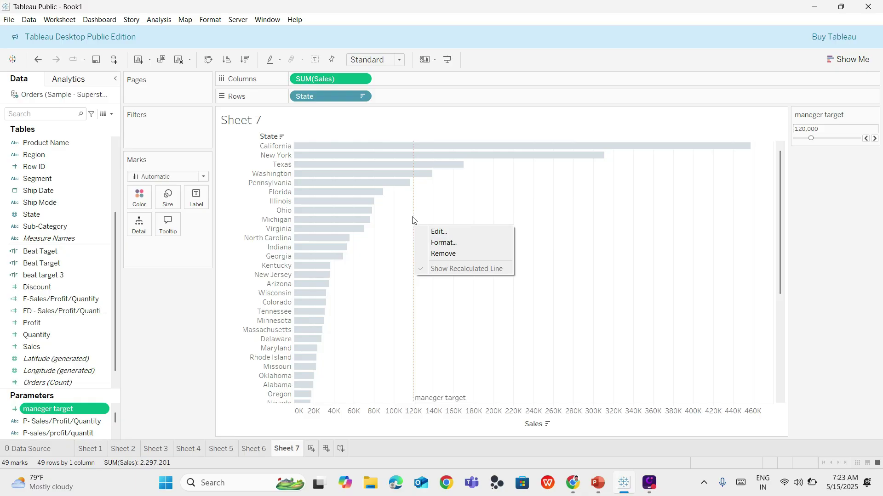
{"action": "left_click", "coordinate": [436, 233]}
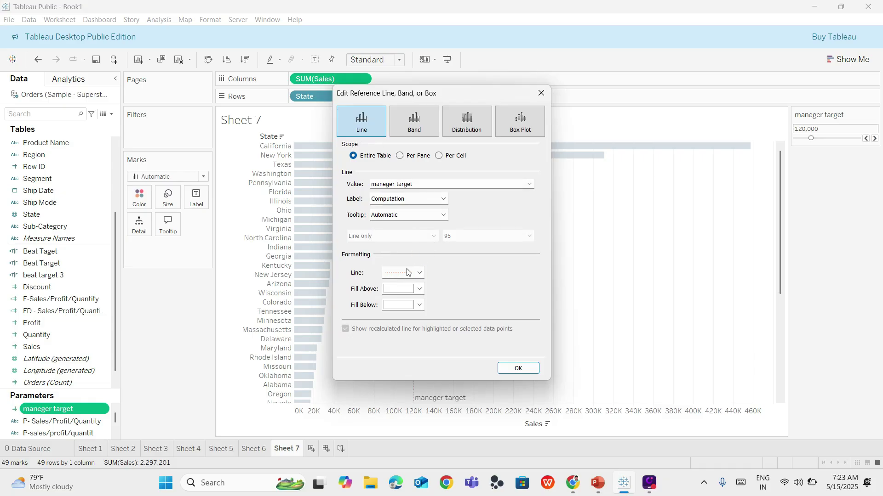
{"action": "left_click", "coordinate": [419, 274]}
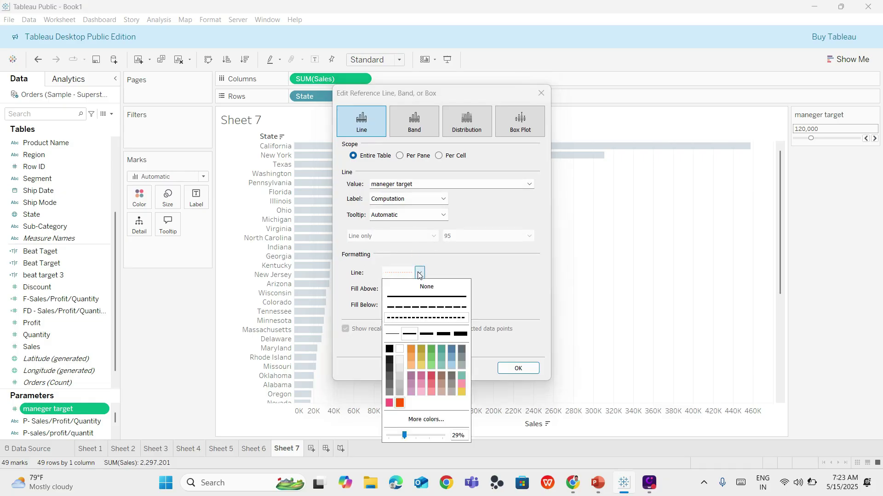
{"action": "left_click", "coordinate": [427, 296]}
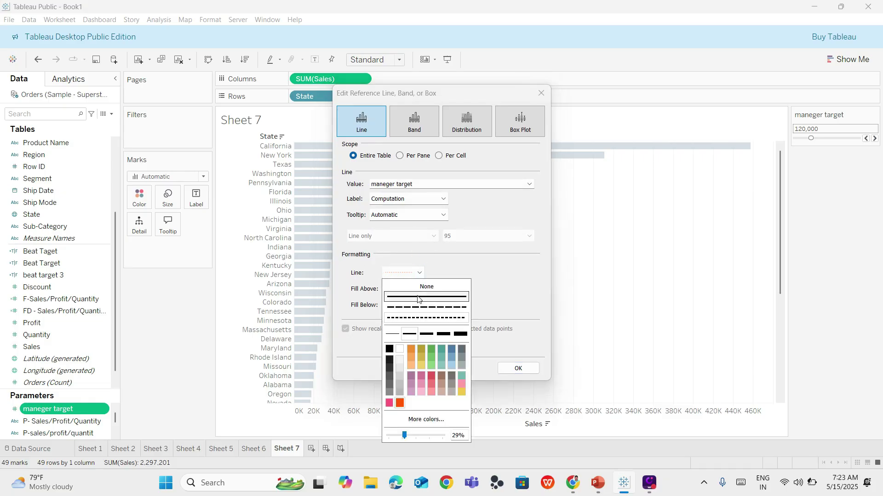
{"action": "left_click", "coordinate": [503, 367]}
{"action": "left_click", "coordinate": [509, 368]}
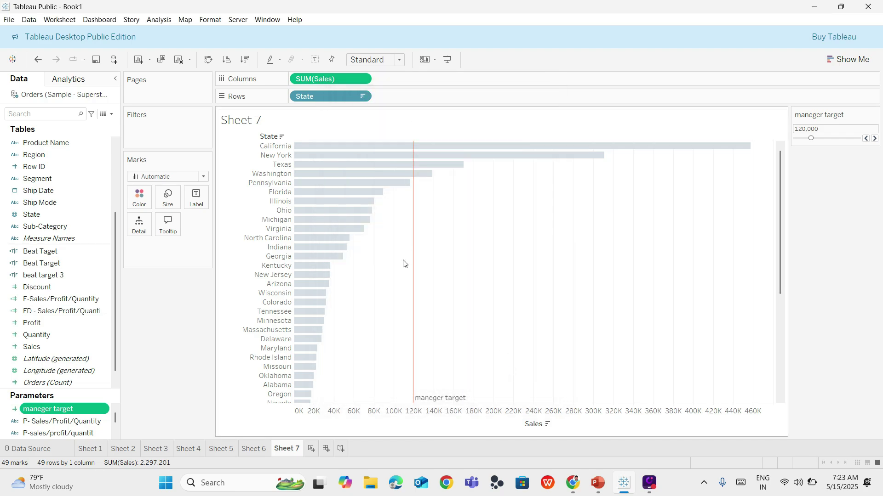
Set the maneger target parameter value to 390,000
{"action": "mouse_move", "coordinate": [418, 175]}
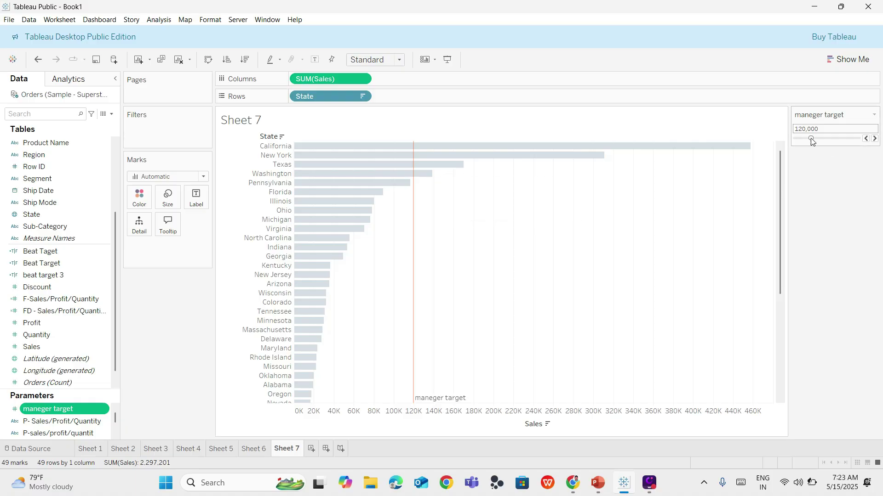
{"action": "left_click_drag", "start_coordinate": [811, 138], "coordinate": [851, 140]}
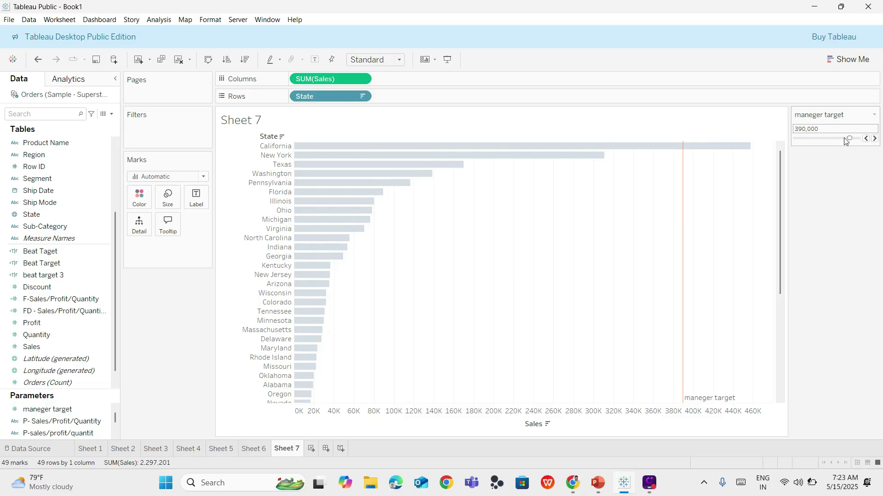
Set the maneger target parameter value to 70,000
{"action": "left_click_drag", "start_coordinate": [849, 138], "coordinate": [804, 140]}
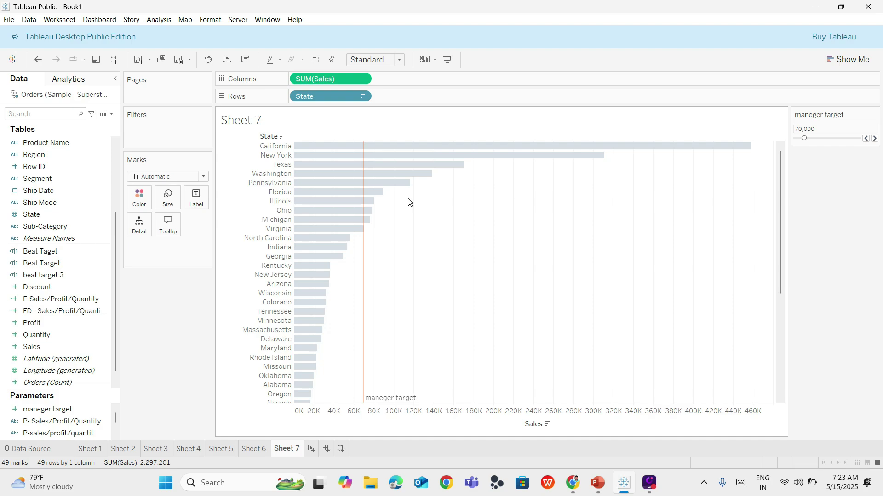
{"action": "left_click", "coordinate": [87, 79]}
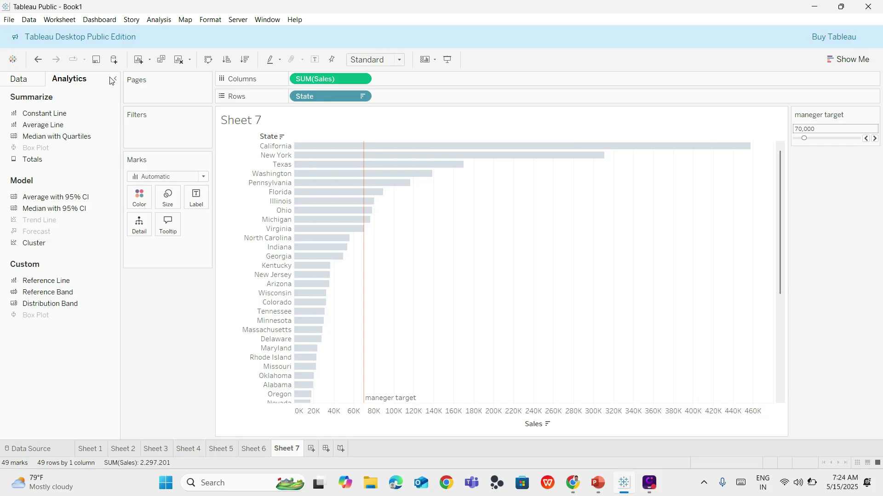
{"action": "left_click", "coordinate": [33, 84]}
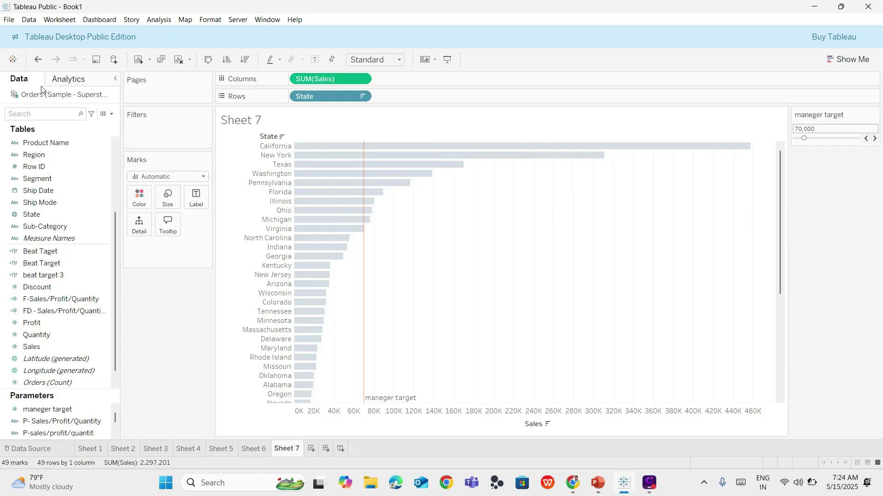
Create a new calculated field named "manager target achieved"
{"action": "left_click", "coordinate": [112, 115]}
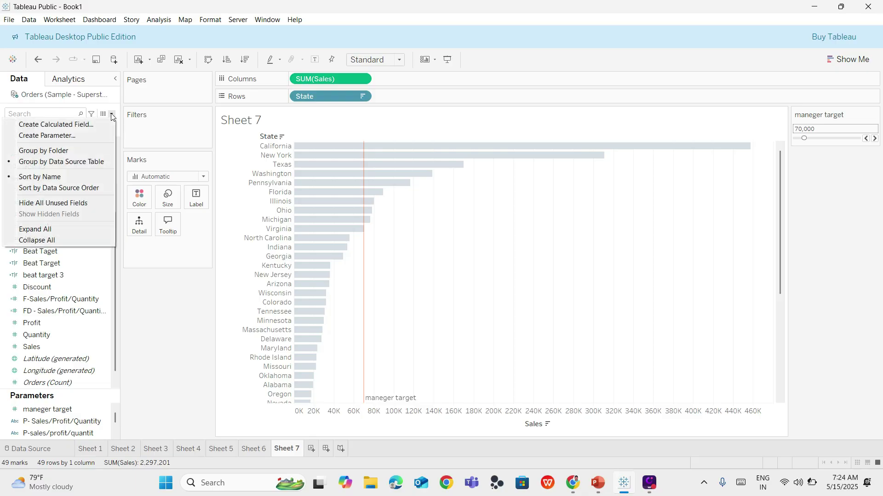
{"action": "left_click", "coordinate": [79, 126]}
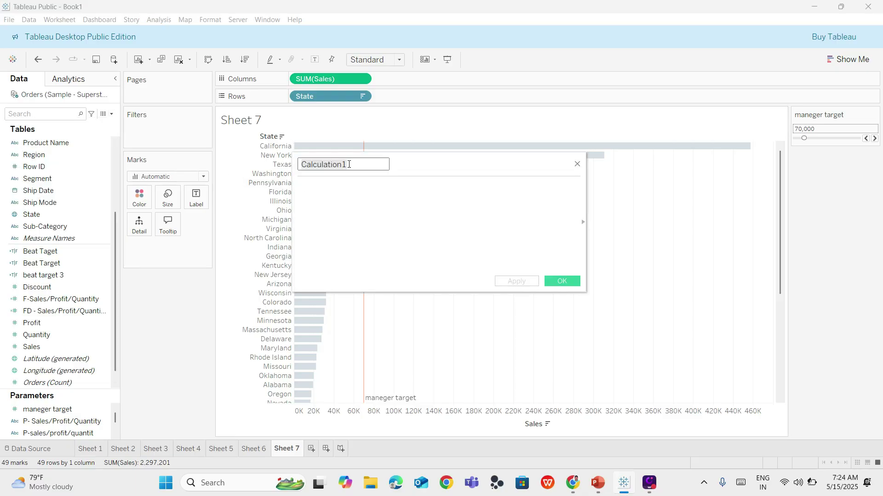
{"action": "key", "text": "BackSpace"}
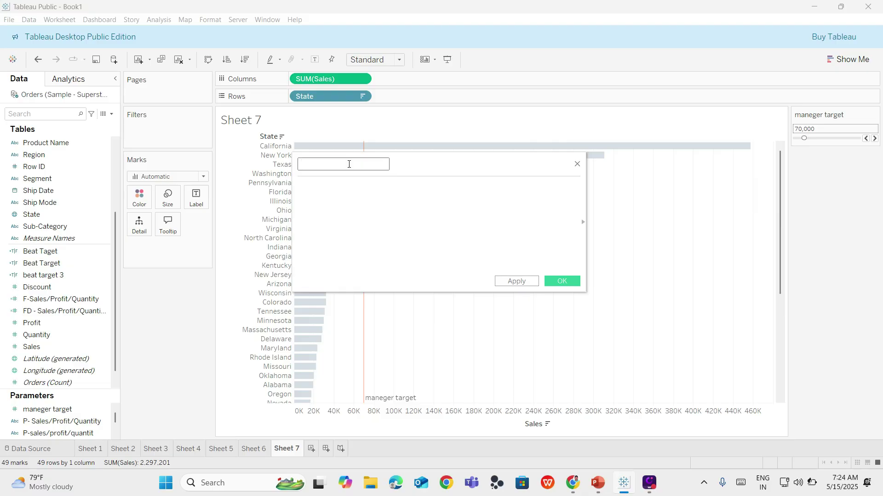
{"action": "type", "text": "manager target ach"}
{"action": "type", "text": "ieved"}
{"action": "left_click", "coordinate": [351, 185]}
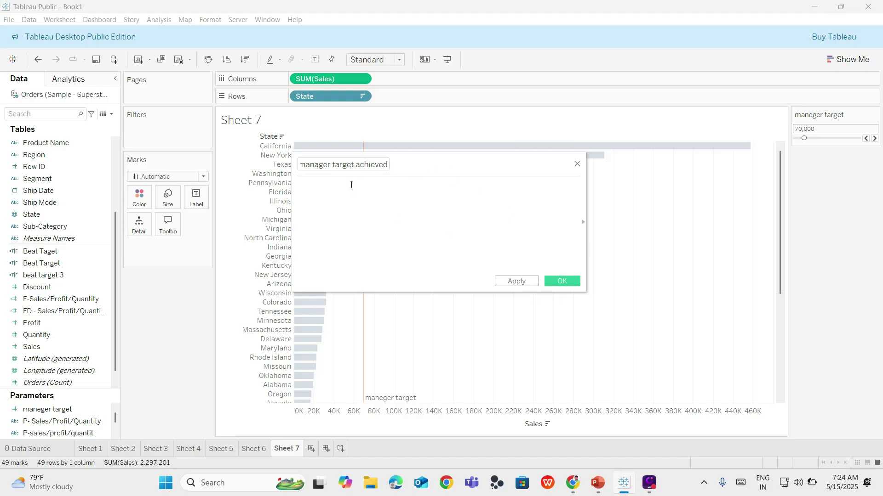
{"action": "left_click", "coordinate": [332, 79]}
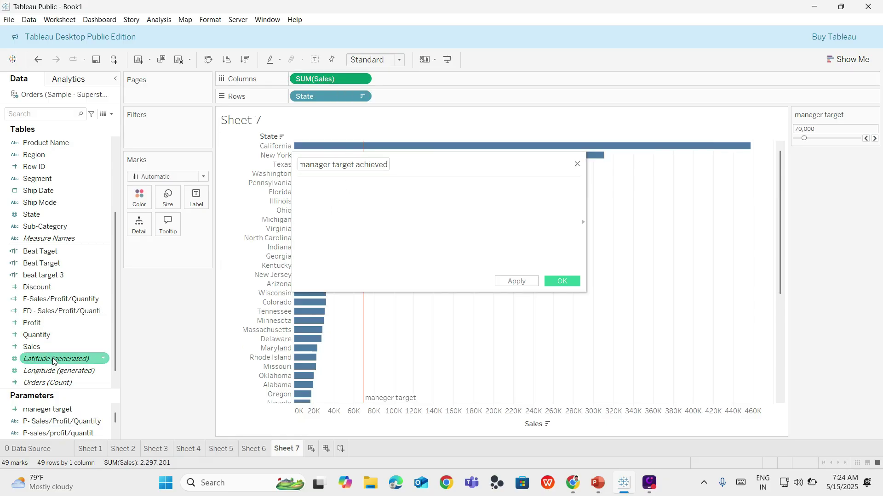
{"action": "left_click_drag", "start_coordinate": [46, 349], "coordinate": [330, 191]}
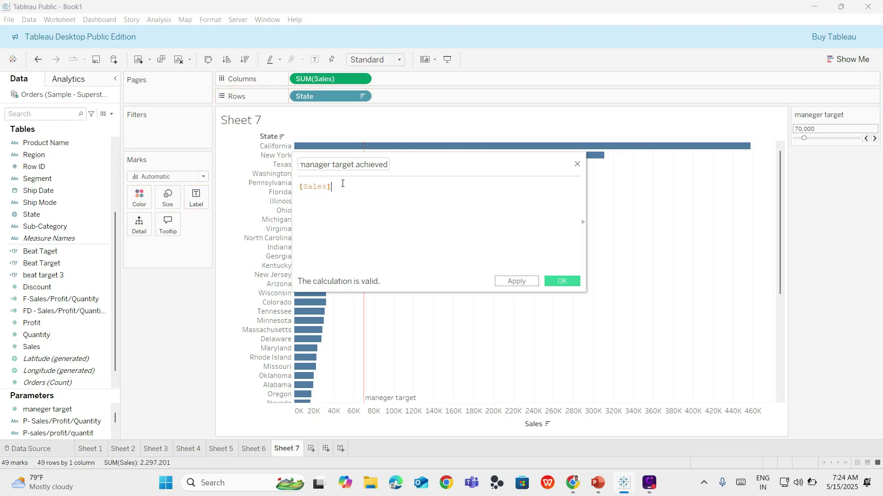
{"action": "key", "text": "BackSpace"}
{"action": "key", "text": "BackSpace"}
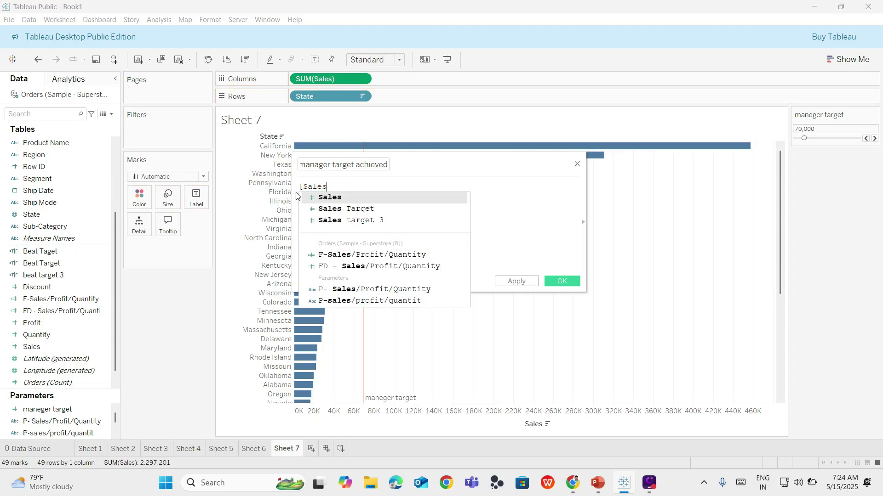
{"action": "key", "text": "BackSpace"}
{"action": "key", "text": "BackSpace"}
{"action": "key", "text": "BackSpace"}
{"action": "key", "text": "BackSpace"}
{"action": "key", "text": "BackSpace"}
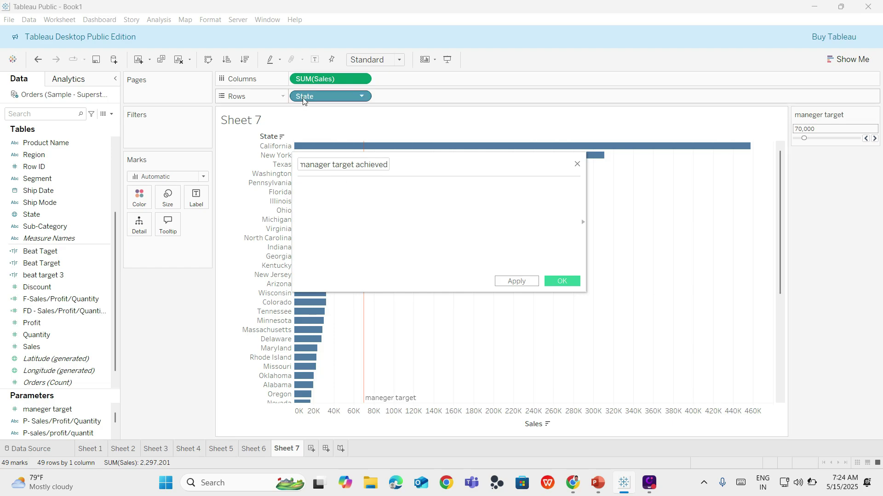
Write the calculated field's formula as SUM([Sales]) > [maneger target], using the sheet's aggregated Sales measure and the parameter
{"action": "left_click_drag", "start_coordinate": [313, 79], "coordinate": [323, 196]}
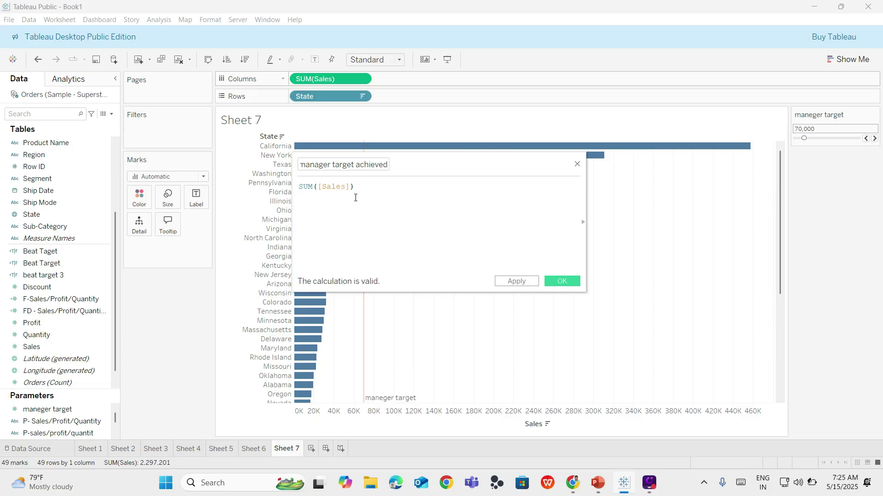
{"action": "type", "text": ">"}
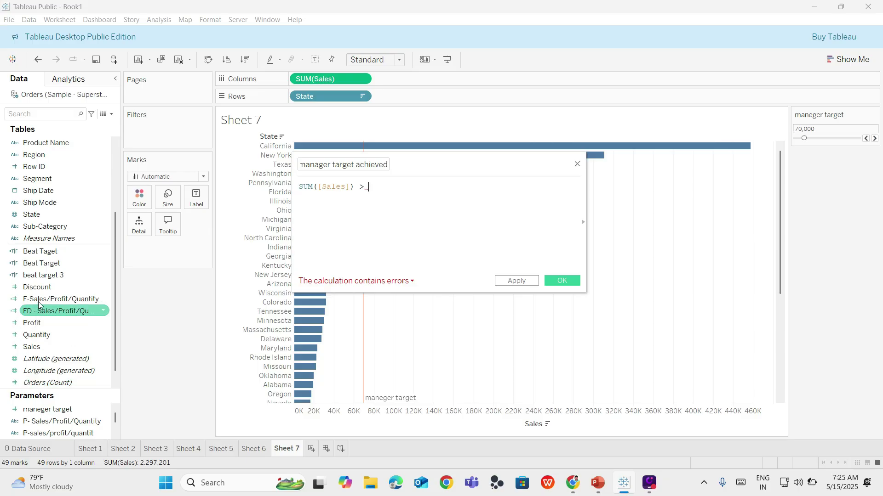
{"action": "scroll", "coordinate": [46, 381], "scroll_direction": "down", "scroll_amount": 1}
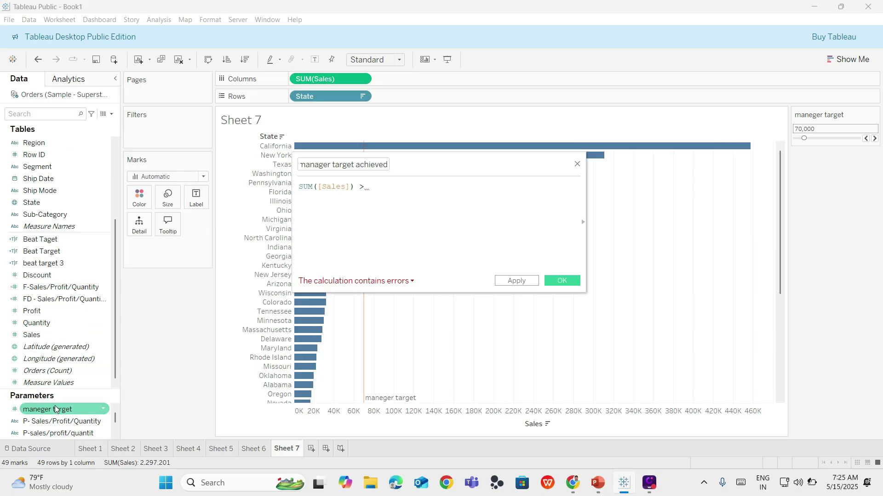
{"action": "left_click_drag", "start_coordinate": [47, 409], "coordinate": [408, 187]}
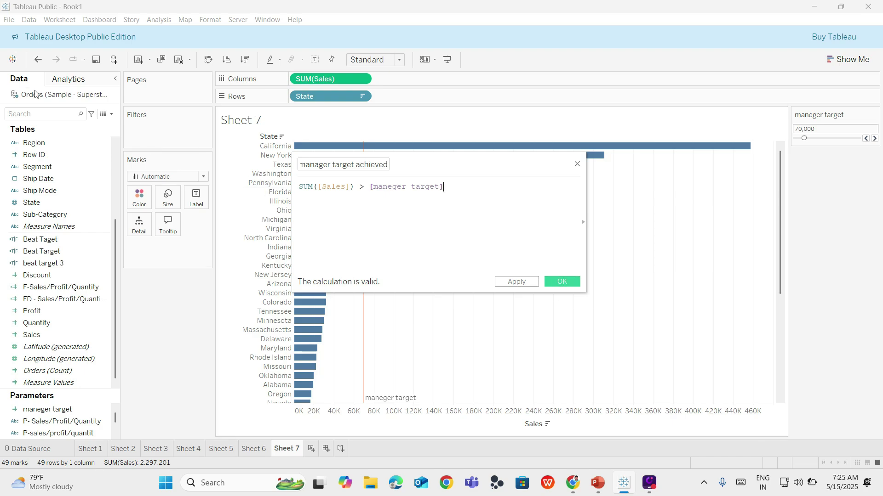
{"action": "left_click", "coordinate": [112, 114]}
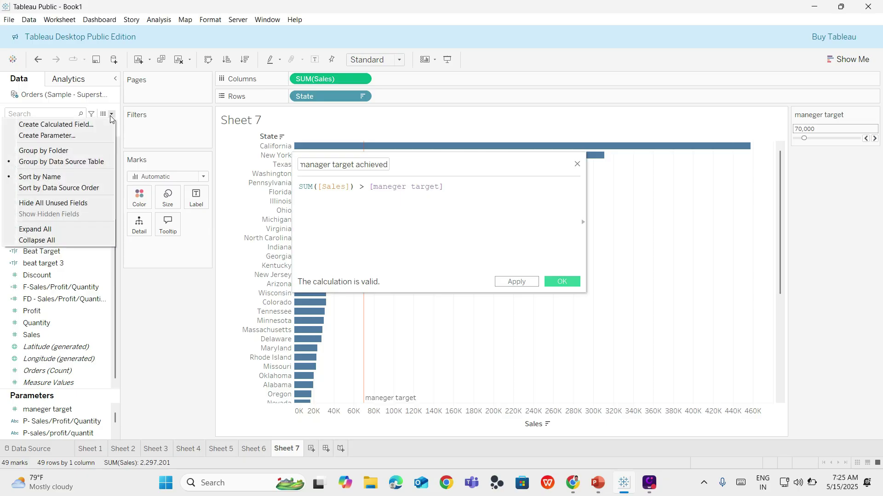
Save the manager target achieved calculation and color the state bars by it
{"action": "left_click", "coordinate": [523, 284]}
{"action": "left_click", "coordinate": [562, 282]}
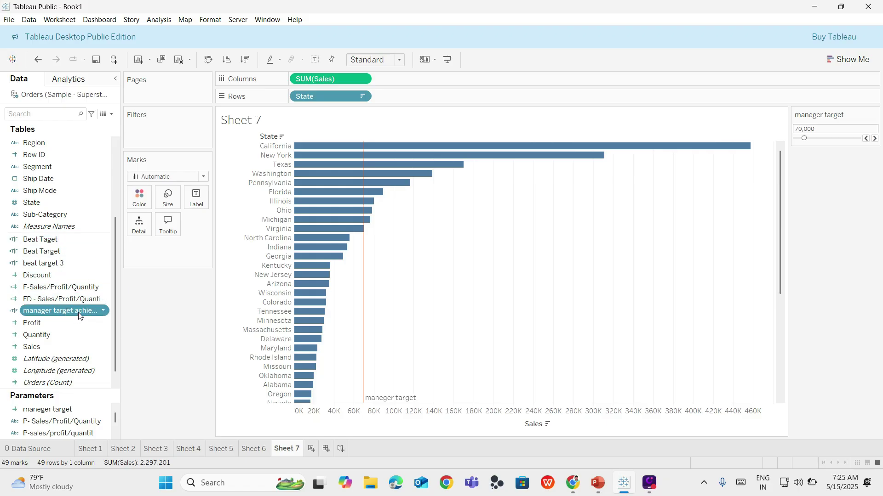
{"action": "left_click_drag", "start_coordinate": [82, 309], "coordinate": [140, 199]}
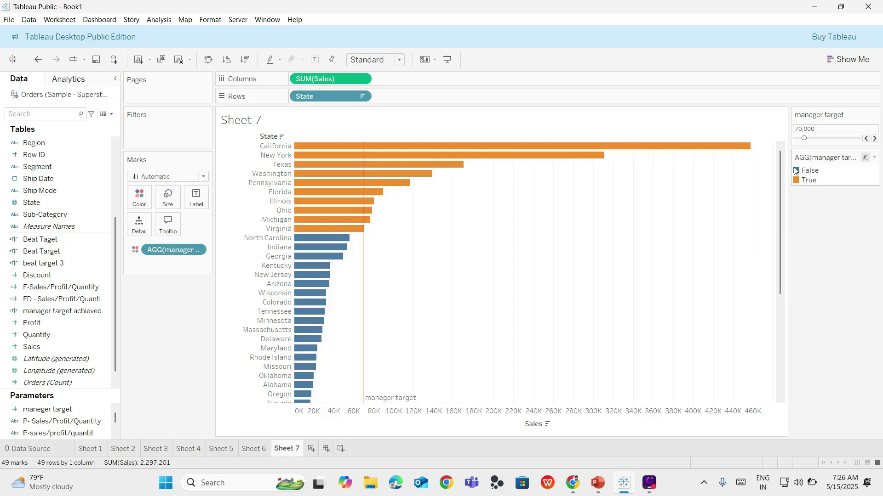
Lower the maneger target parameter value stepwise to 20,000 to test the bar coloring
{"action": "left_click", "coordinate": [867, 138]}
{"action": "left_click", "coordinate": [867, 138]}
{"action": "left_click", "coordinate": [867, 138]}
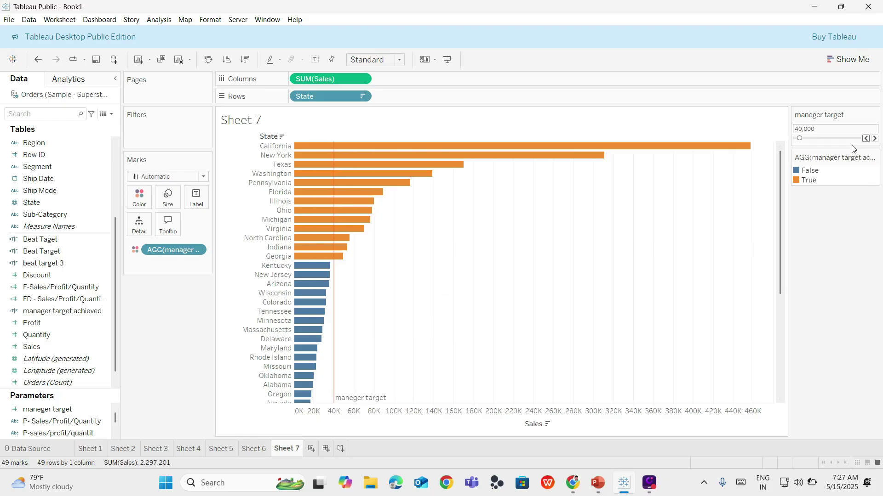
{"action": "left_click", "coordinate": [864, 139]}
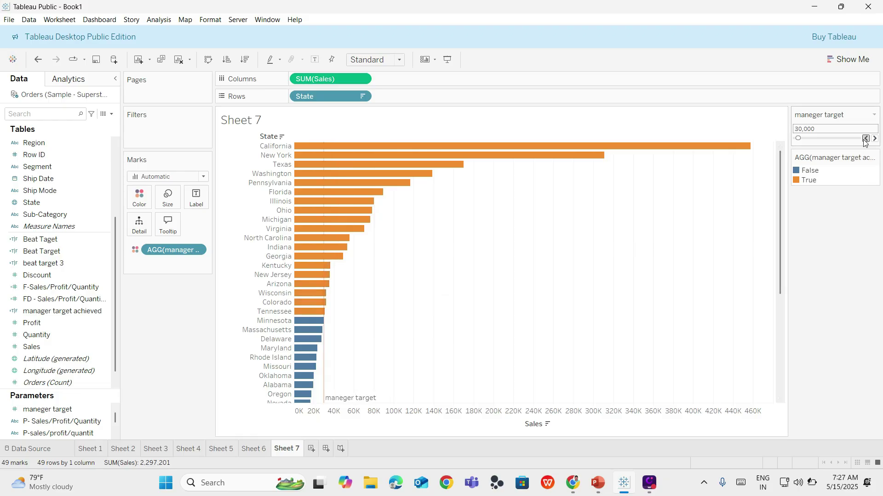
{"action": "left_click", "coordinate": [864, 139]}
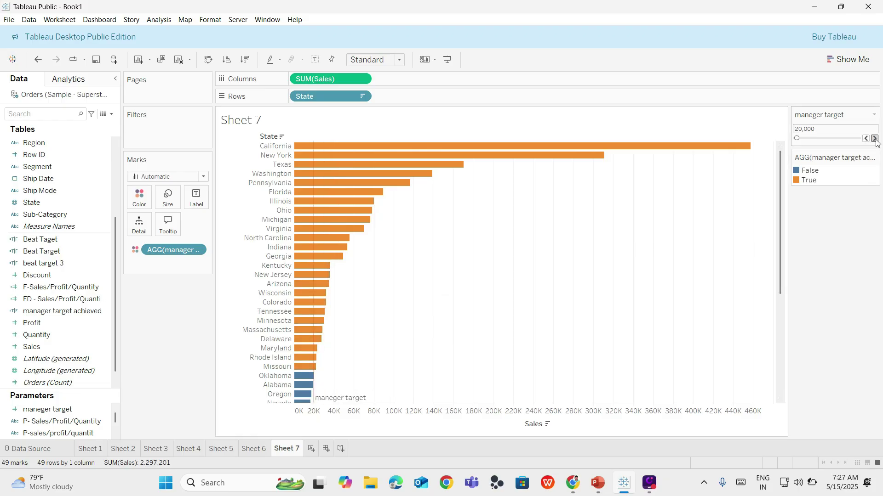
Raise the maneger target parameter value stepwise to 110,000
{"action": "left_click", "coordinate": [875, 139]}
{"action": "left_click", "coordinate": [875, 139]}
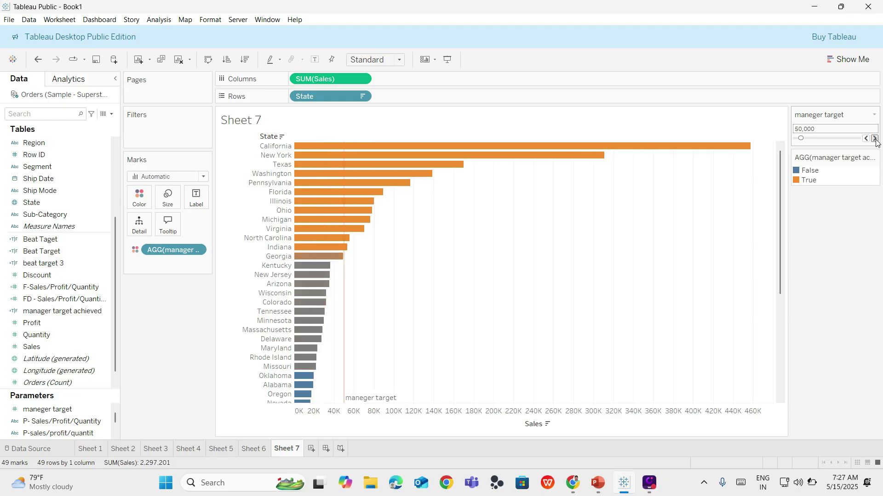
{"action": "left_click", "coordinate": [875, 138]}
{"action": "left_click", "coordinate": [875, 138]}
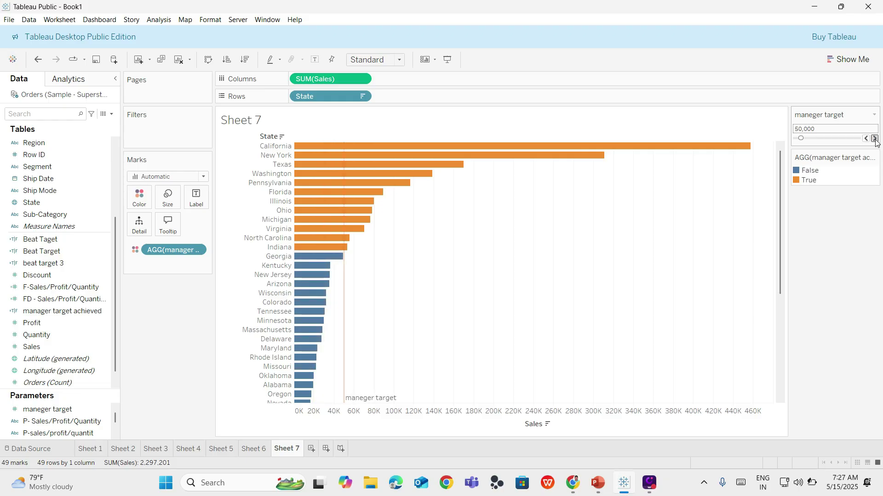
{"action": "left_click", "coordinate": [875, 139]}
{"action": "left_click", "coordinate": [875, 138]}
{"action": "left_click", "coordinate": [875, 138]}
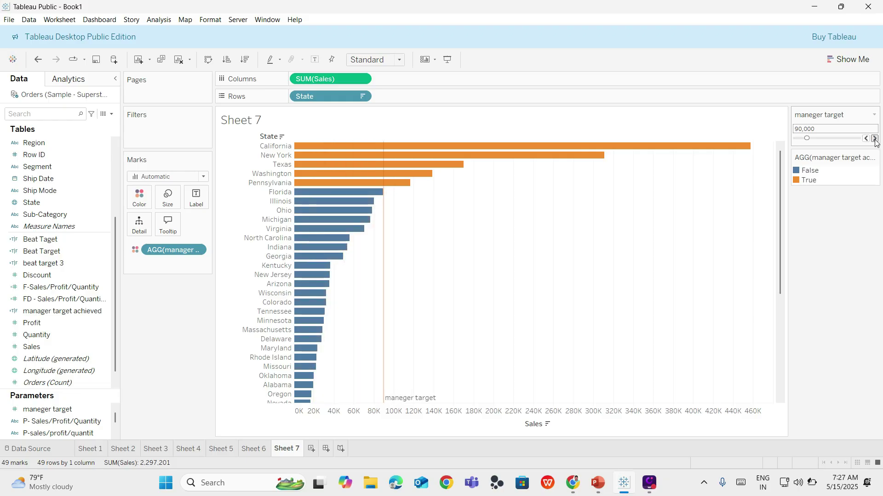
{"action": "left_click", "coordinate": [874, 139]}
{"action": "left_click", "coordinate": [875, 138]}
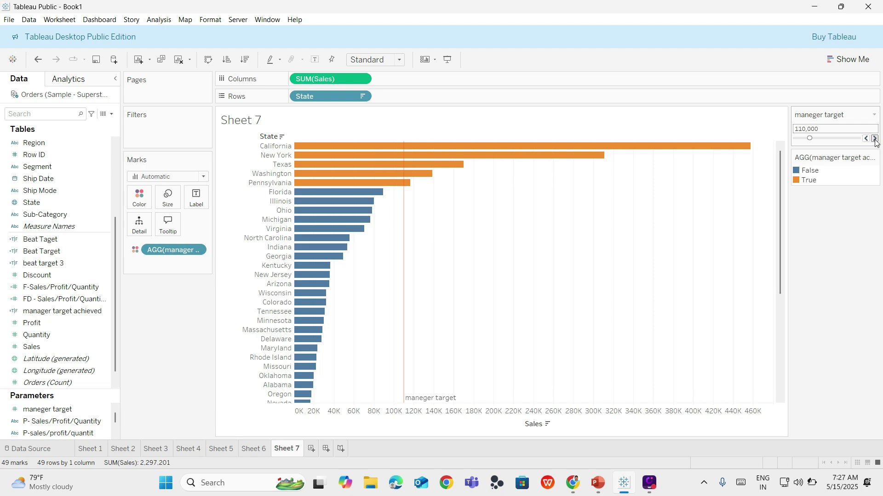